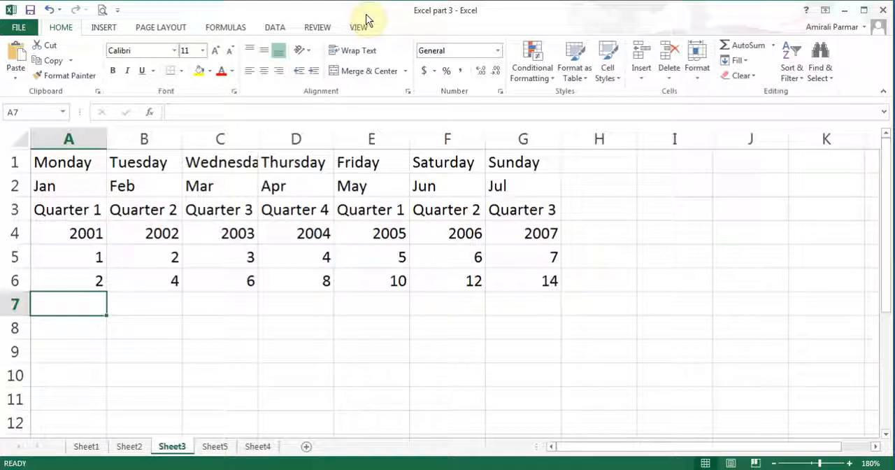
# Clear cells C4:G6 and extend the number series in A4:B6 across to column G
pyautogui.moveTo(236, 230); pyautogui.dragTo(501, 287)
pyautogui.press('Delete')
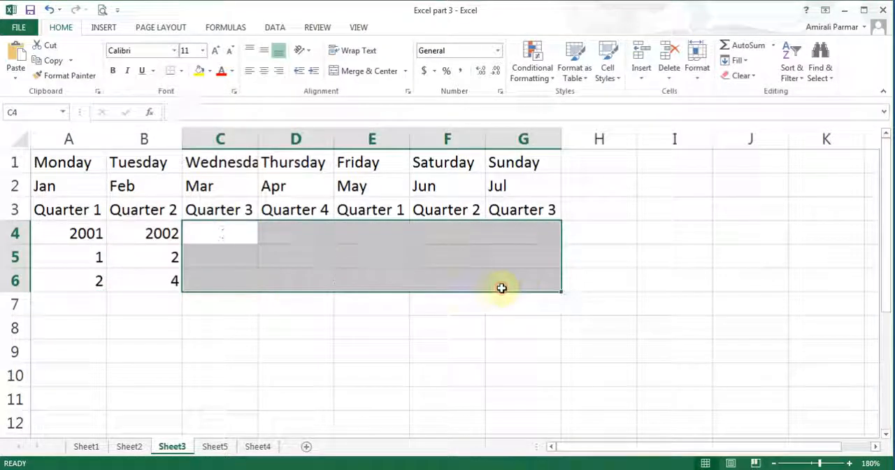
pyautogui.moveTo(72, 230); pyautogui.dragTo(155, 275)
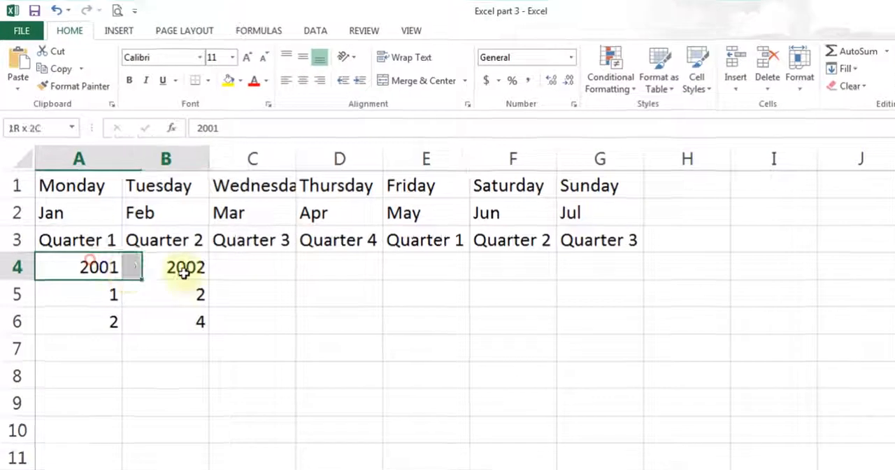
pyautogui.moveTo(205, 360); pyautogui.dragTo(205, 359)
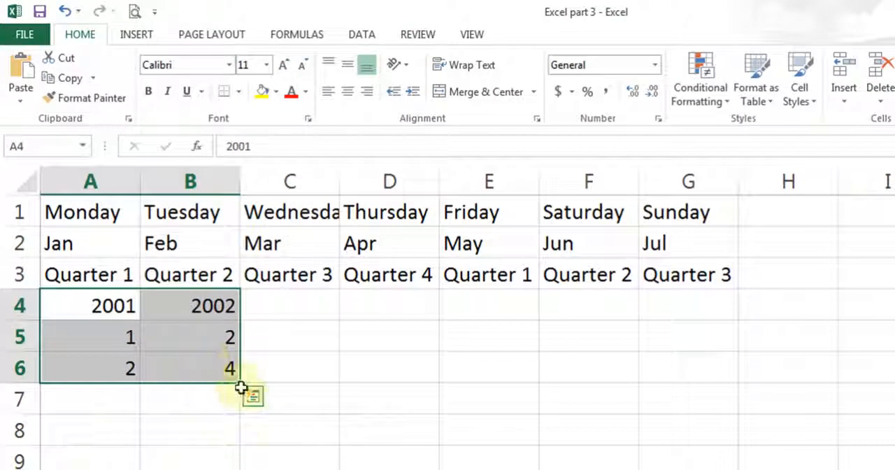
pyautogui.moveTo(239, 385); pyautogui.dragTo(739, 410)
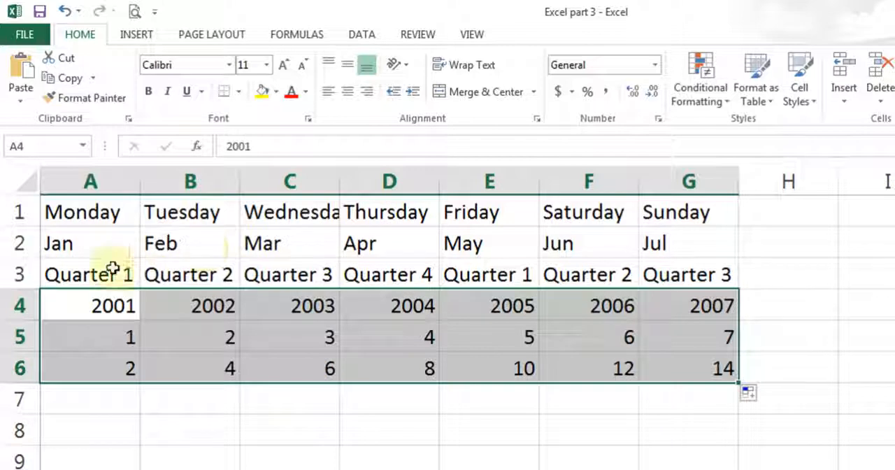
# Enter the formula =A5+A6 in cell A7 and copy it across row 7 to G7
pyautogui.click(98, 402)
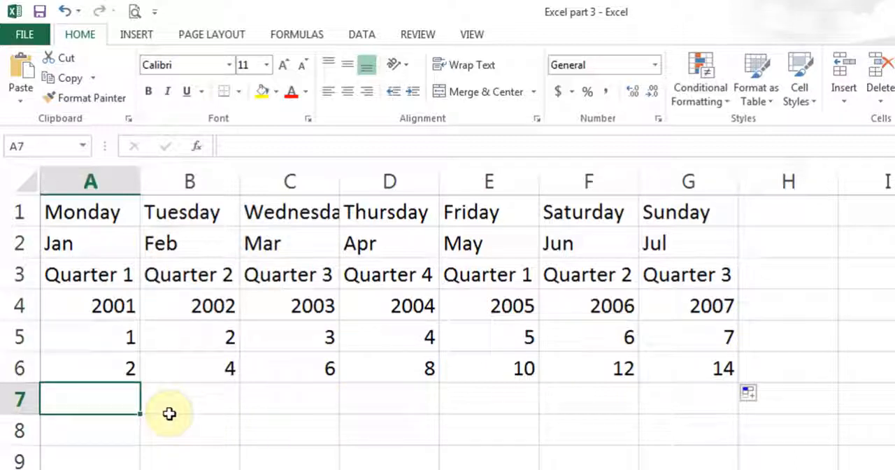
pyautogui.write('=')
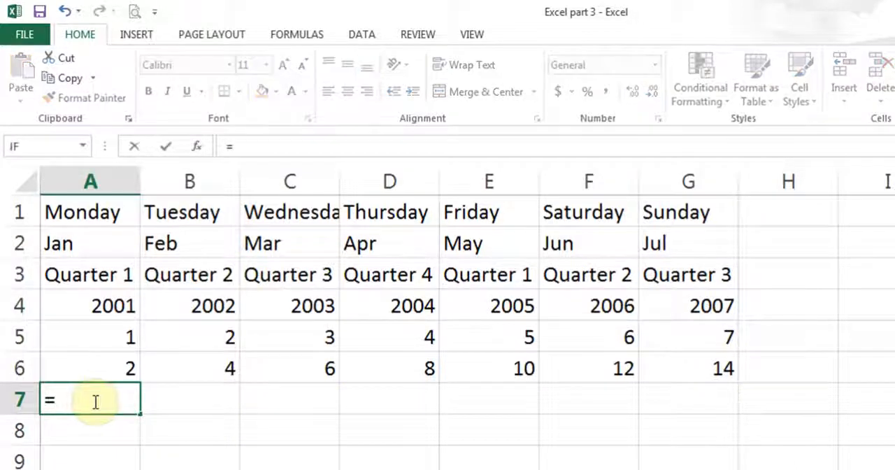
pyautogui.click(105, 337)
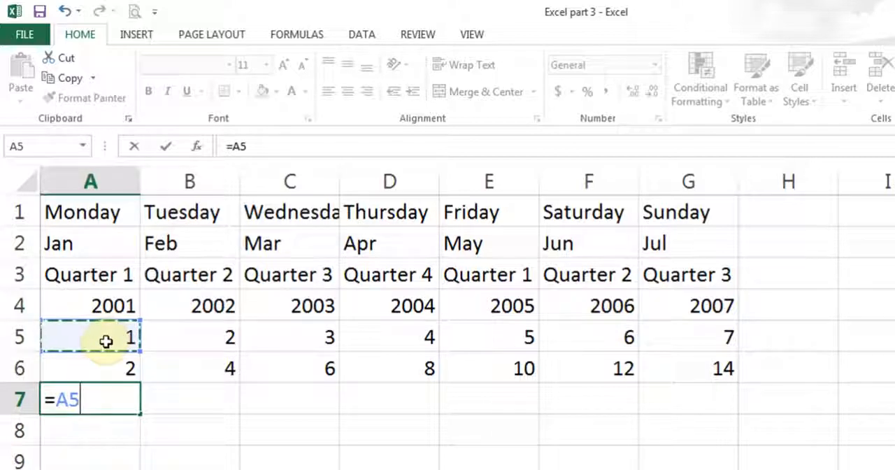
pyautogui.write('+')
pyautogui.click(103, 370)
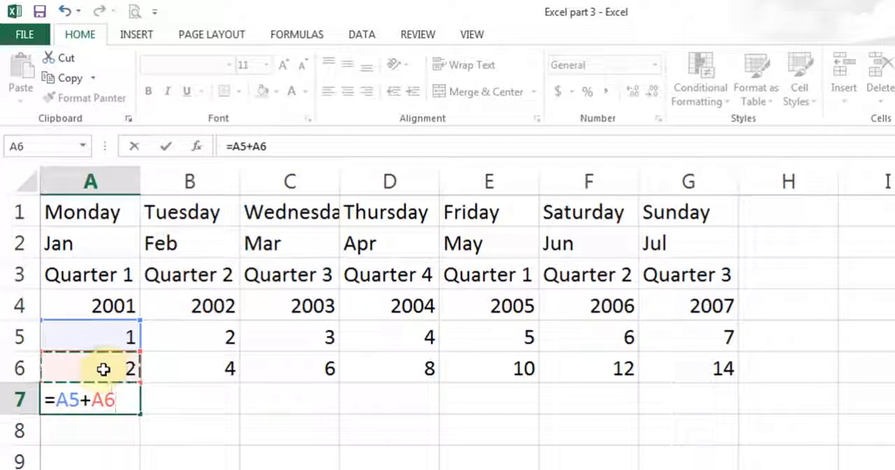
pyautogui.click(165, 147)
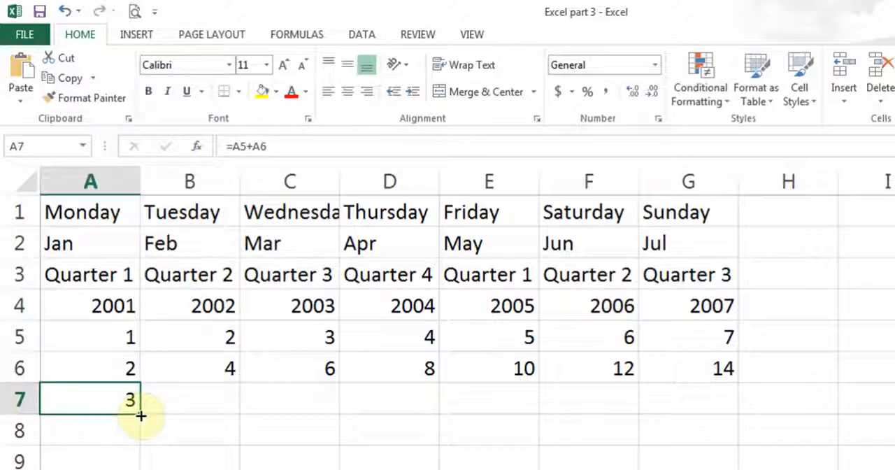
pyautogui.moveTo(141, 415); pyautogui.dragTo(729, 400)
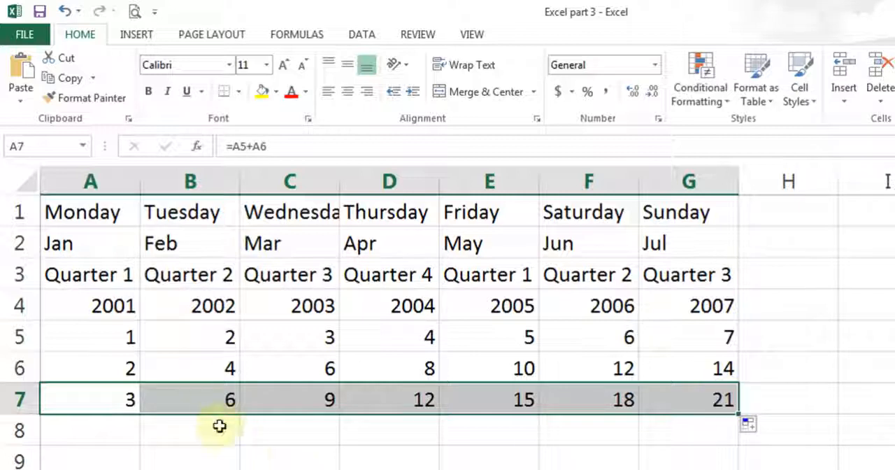
# Inspect the copied formulas in row 7 by showing formulas in the sheet, and return to the values view
pyautogui.click(210, 402)
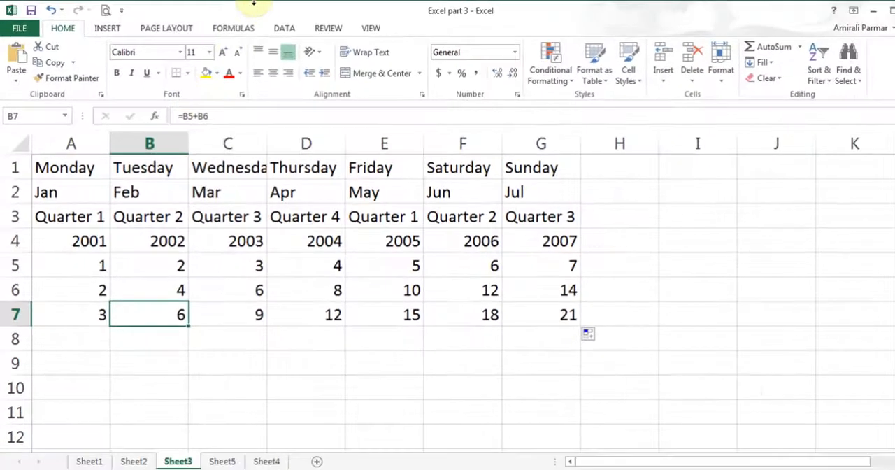
pyautogui.click(296, 34)
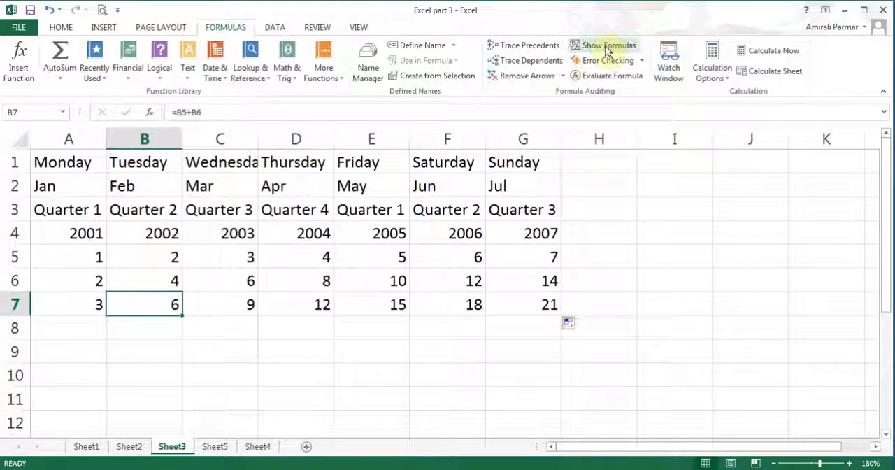
pyautogui.click(607, 47)
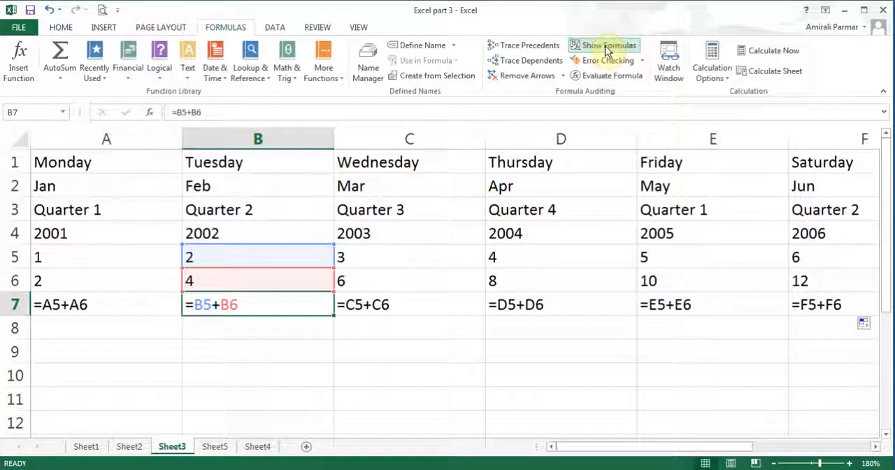
pyautogui.click(100, 306)
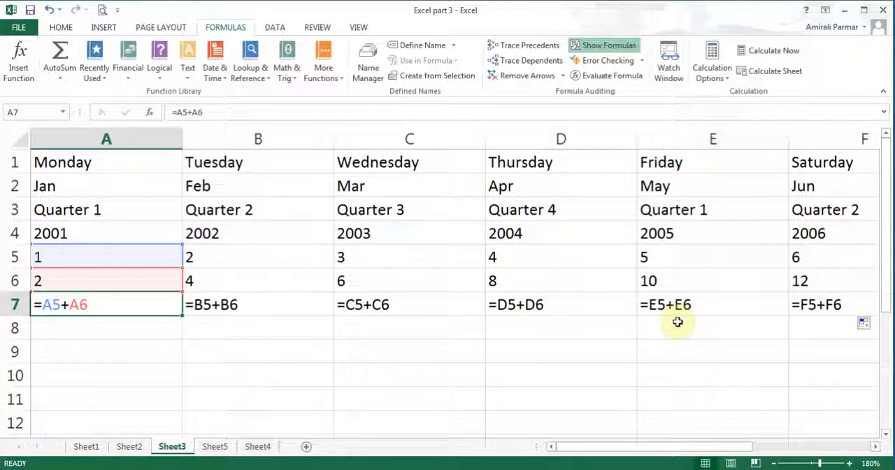
pyautogui.click(605, 46)
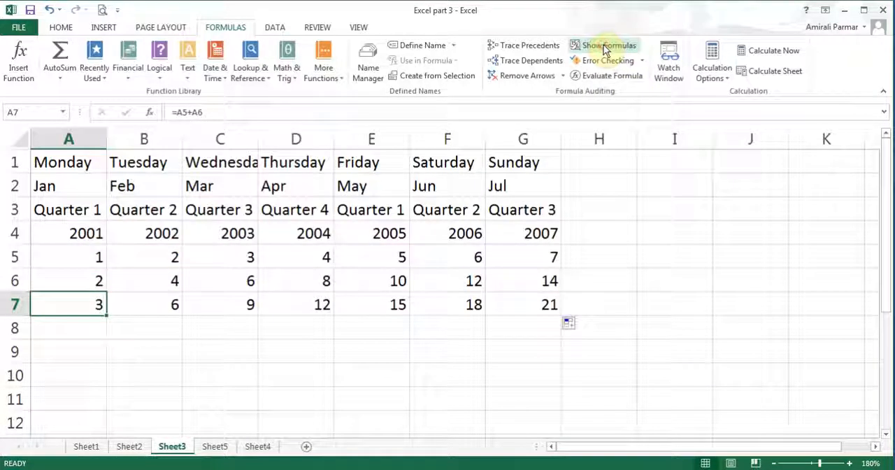
# Total A5:G5 in cell H5 with AutoSum and extend the formula down to H7
pyautogui.click(605, 260)
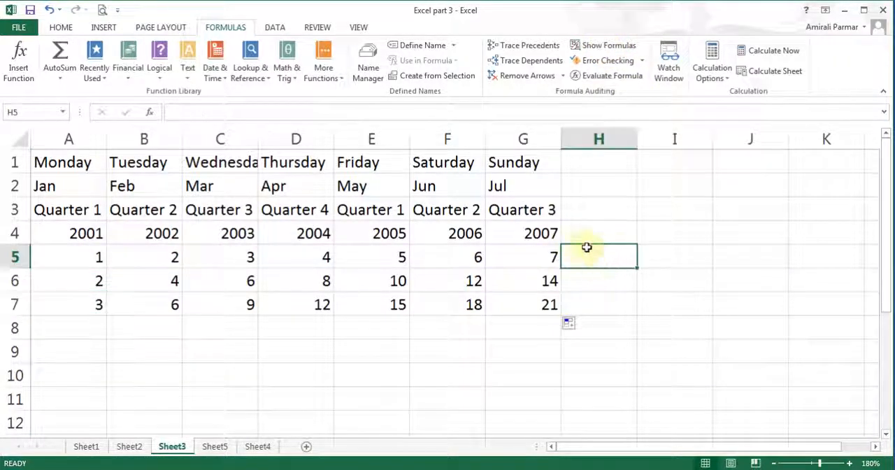
pyautogui.click(61, 30)
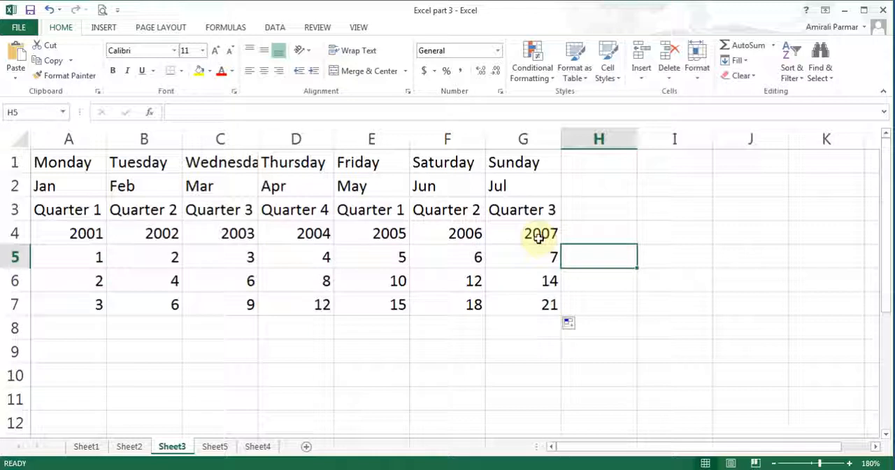
pyautogui.click(748, 53)
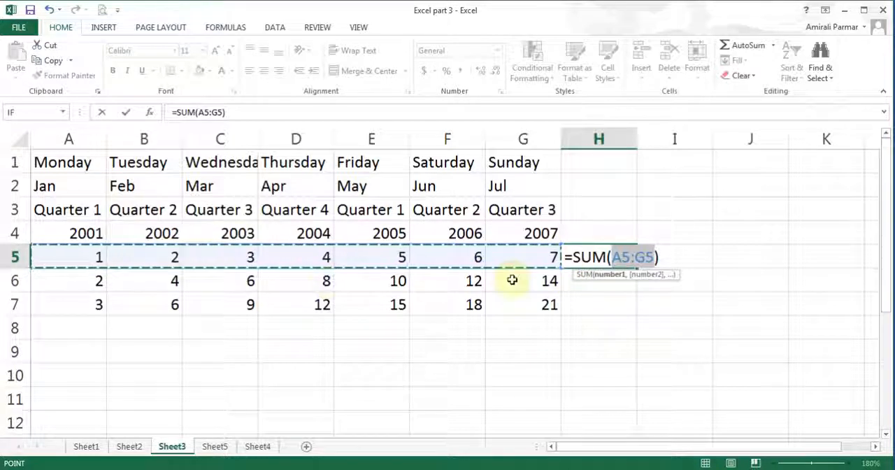
pyautogui.click(126, 114)
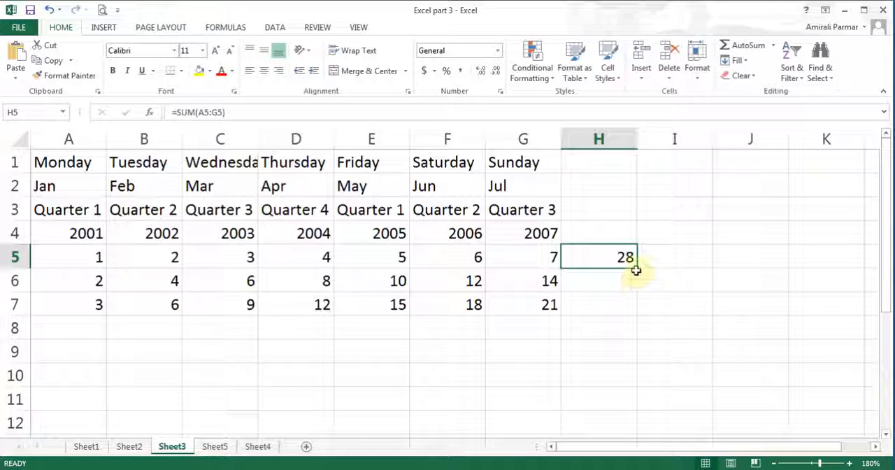
pyautogui.moveTo(637, 268); pyautogui.dragTo(639, 315)
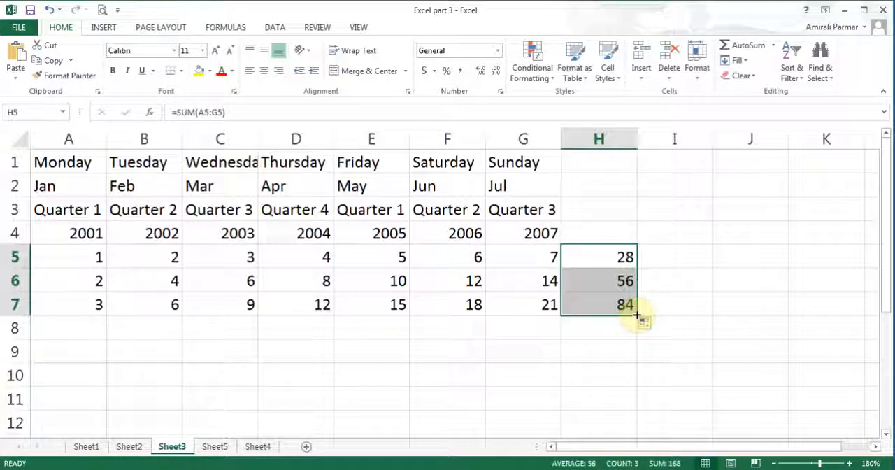
# Show the sheet's formulas to examine the SUM ranges in H5:H7, and switch back to values
pyautogui.click(223, 28)
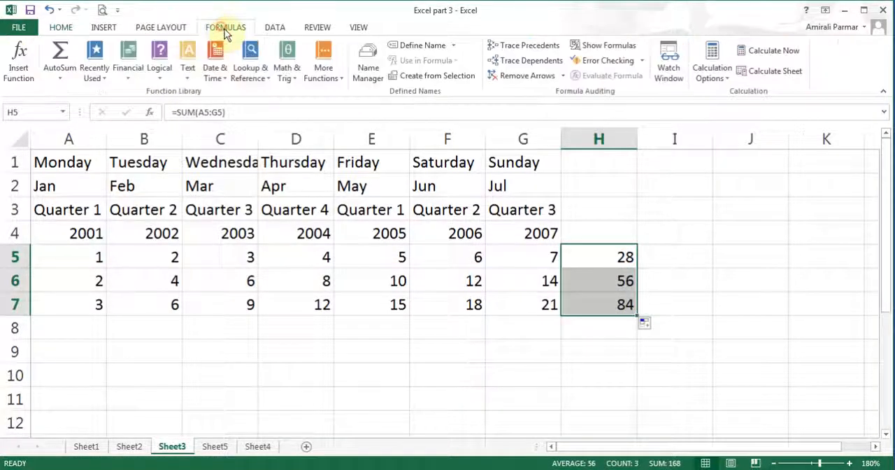
pyautogui.click(605, 49)
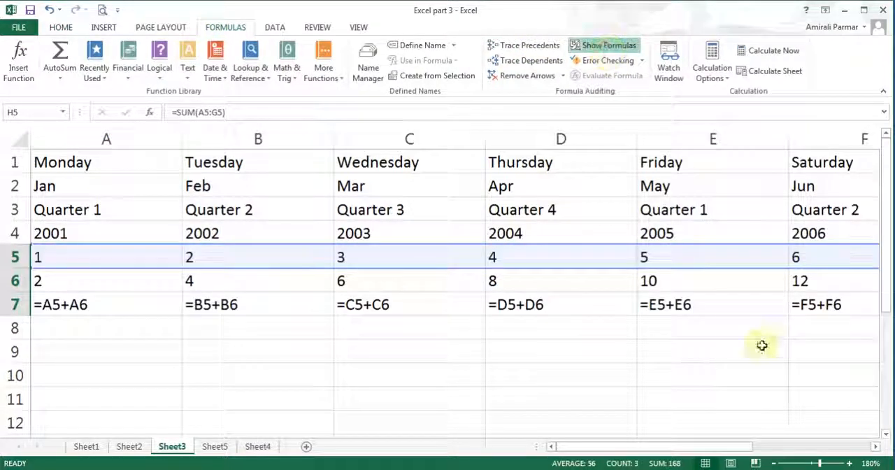
pyautogui.click(874, 447)
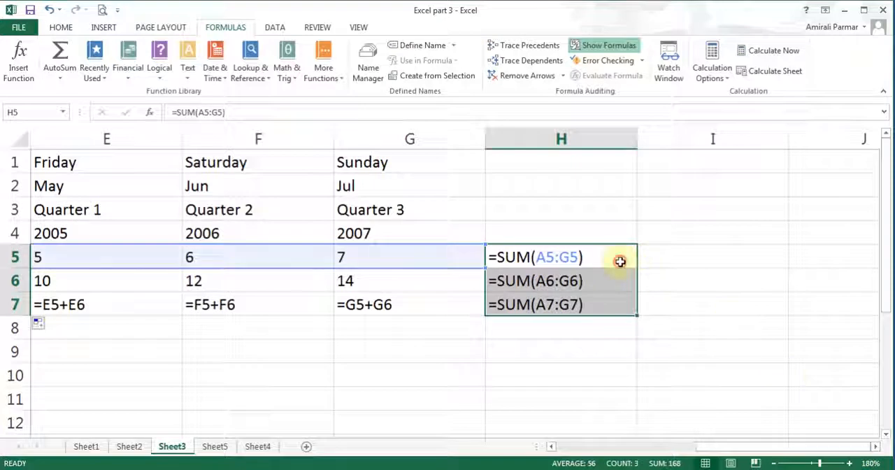
pyautogui.click(620, 261)
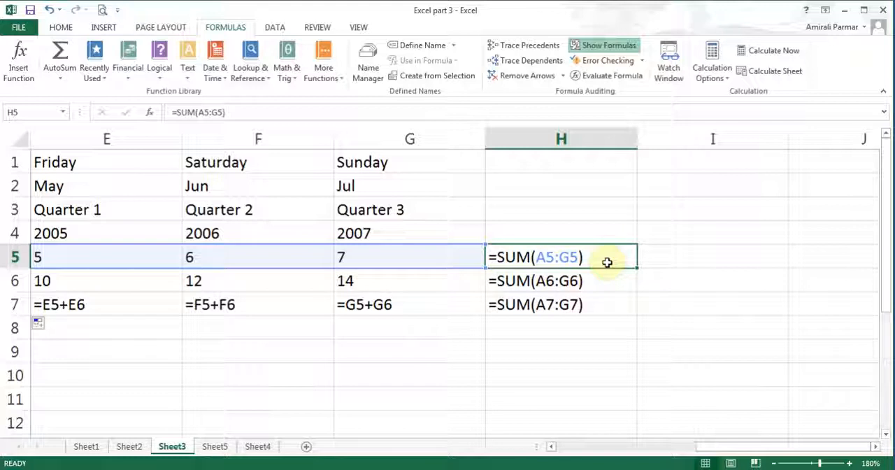
pyautogui.click(608, 47)
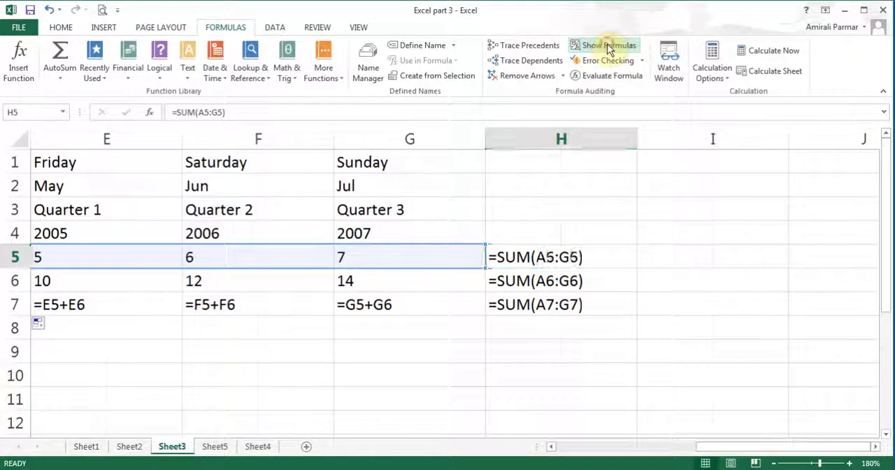
pyautogui.click(551, 447)
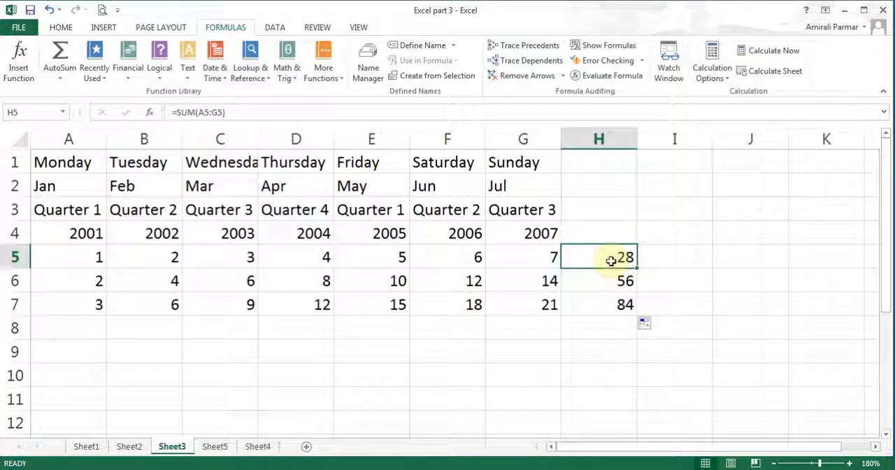
# Clear the totals in H5:H7 and re-enter =SUM(A5:G5) in H5 with AutoSum
pyautogui.moveTo(611, 260); pyautogui.dragTo(609, 299)
pyautogui.press('Delete')
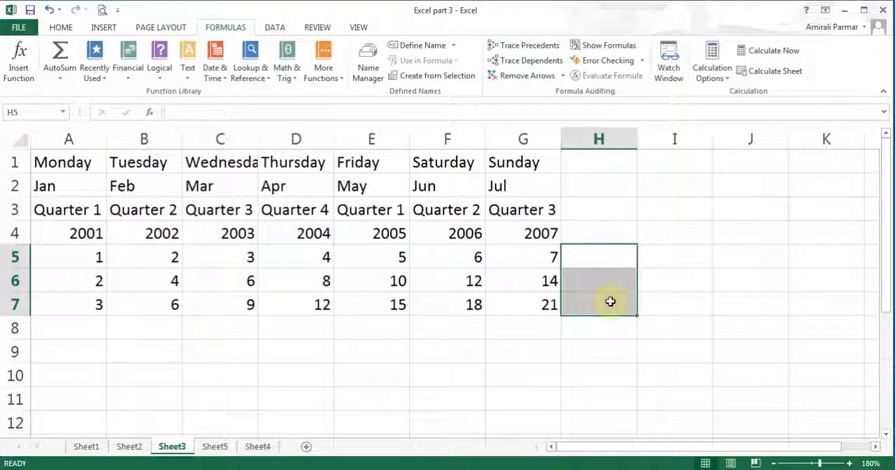
pyautogui.click(603, 256)
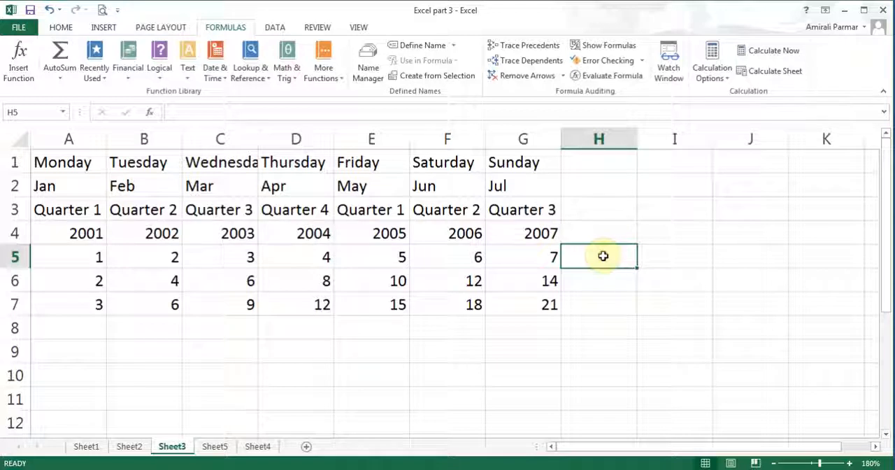
pyautogui.click(60, 28)
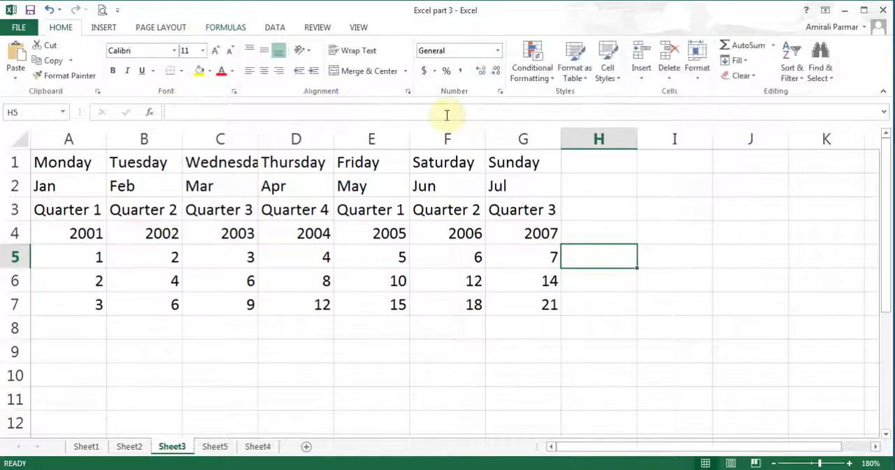
pyautogui.click(746, 46)
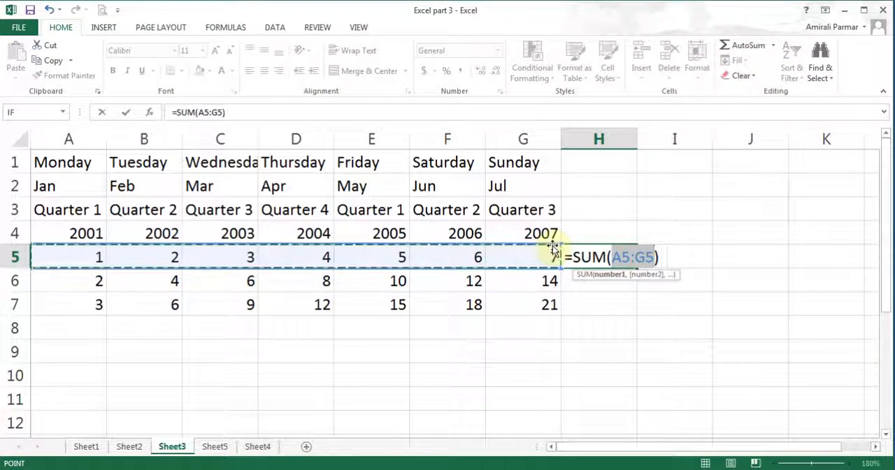
pyautogui.click(126, 112)
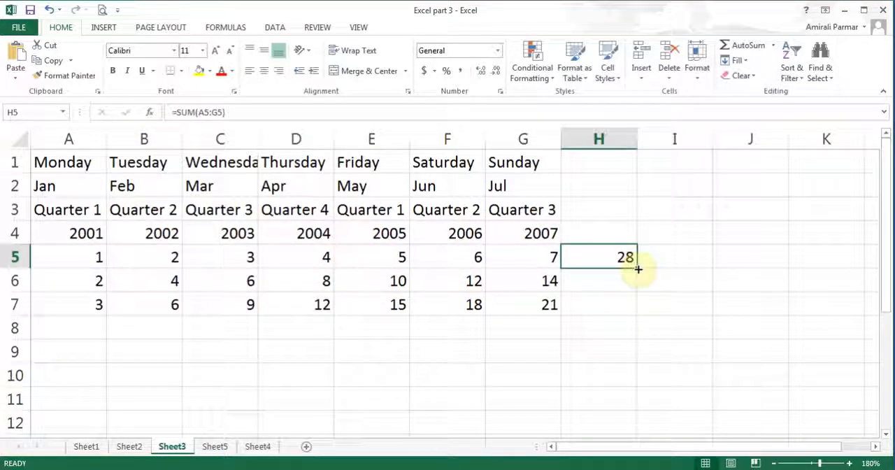
# Copy the H5 total into H6 and H7 with the Fill Down command and check the formula in H6
pyautogui.moveTo(578, 256)
pyautogui.mouseDown()
pyautogui.moveTo(606, 275)
pyautogui.moveTo(610, 308)
pyautogui.mouseUp()
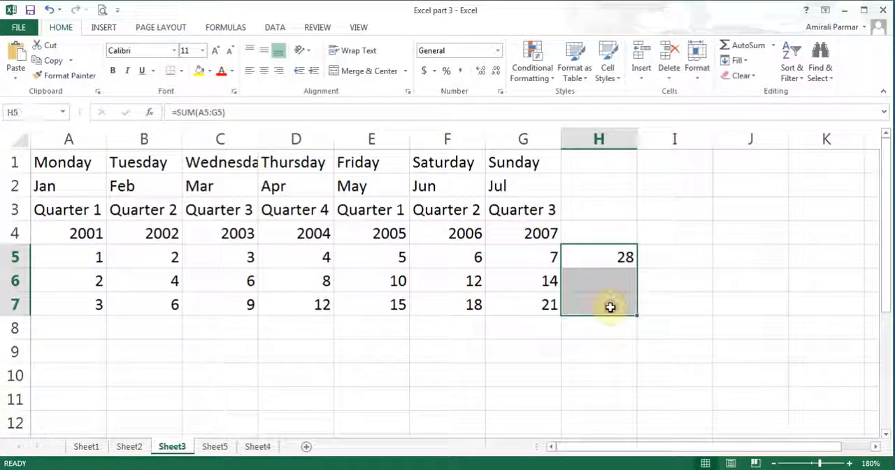
pyautogui.click(747, 61)
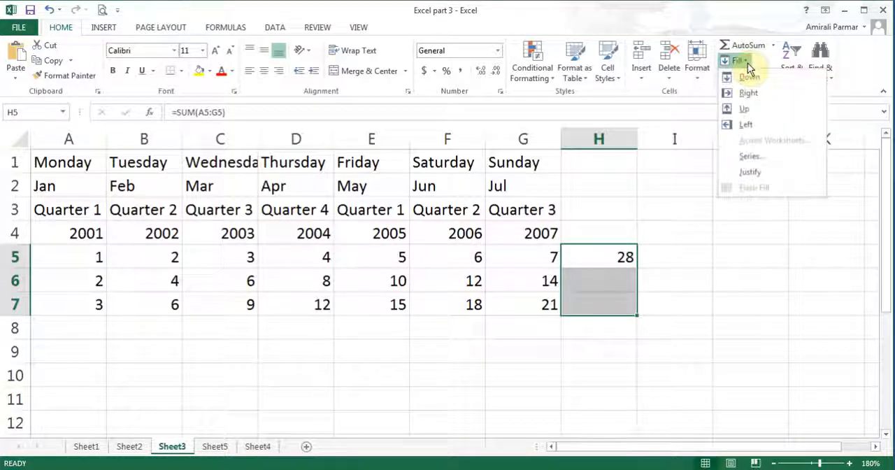
pyautogui.click(749, 77)
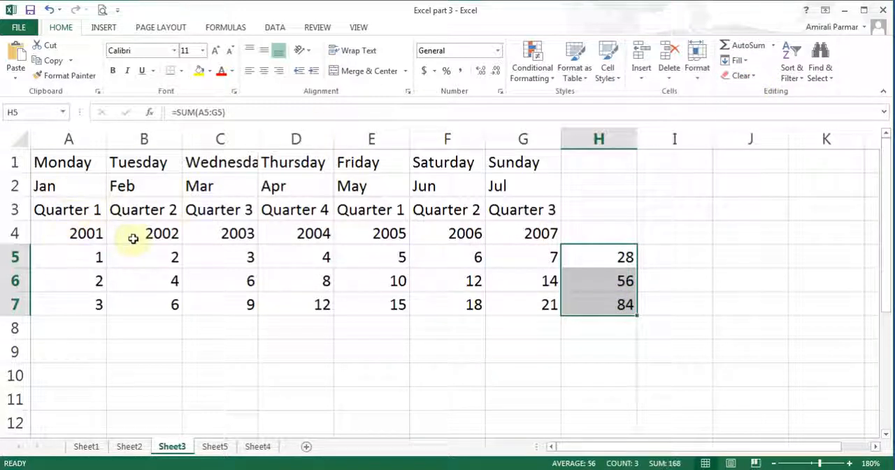
pyautogui.click(622, 281)
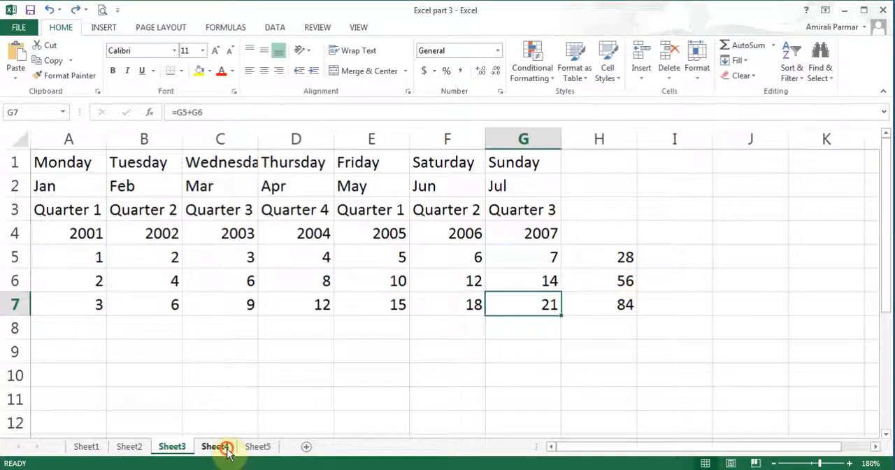
# On Sheet4, calculate the Shirt's sale price in D2 with the formula =B2-C2
pyautogui.click(217, 447)
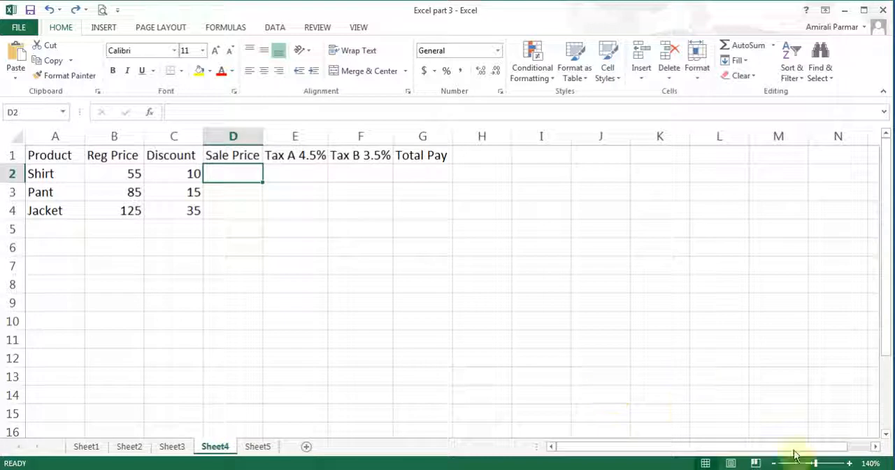
pyautogui.click(850, 462)
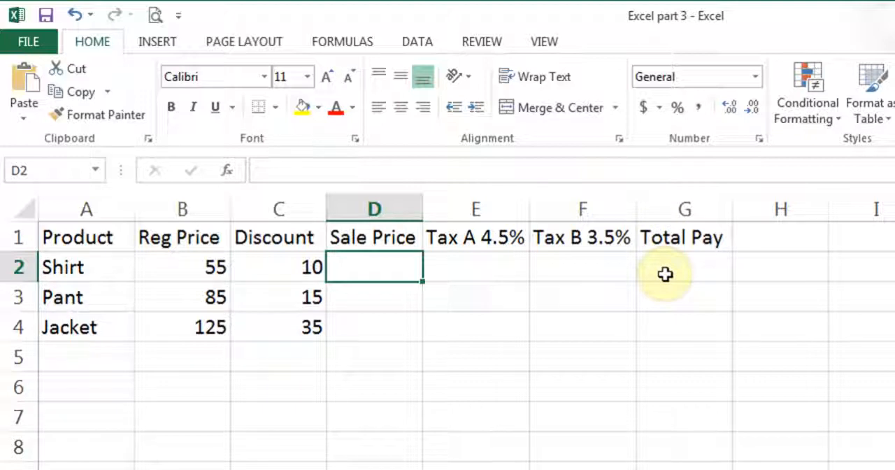
pyautogui.write('=')
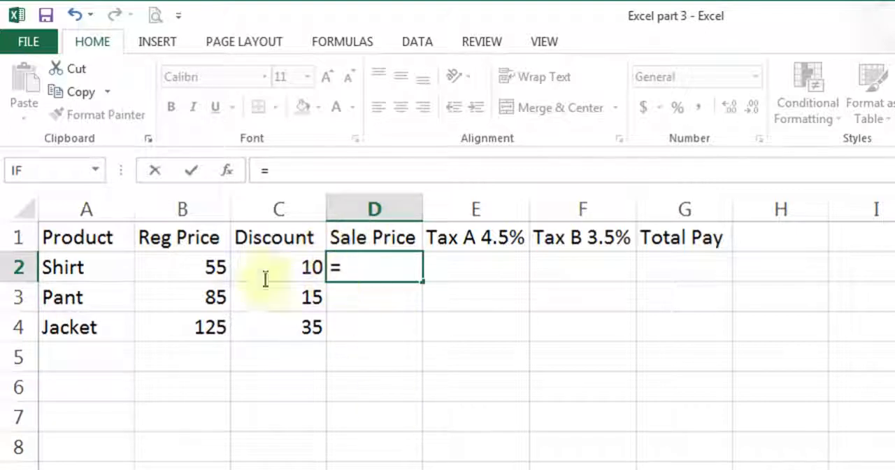
pyautogui.click(169, 265)
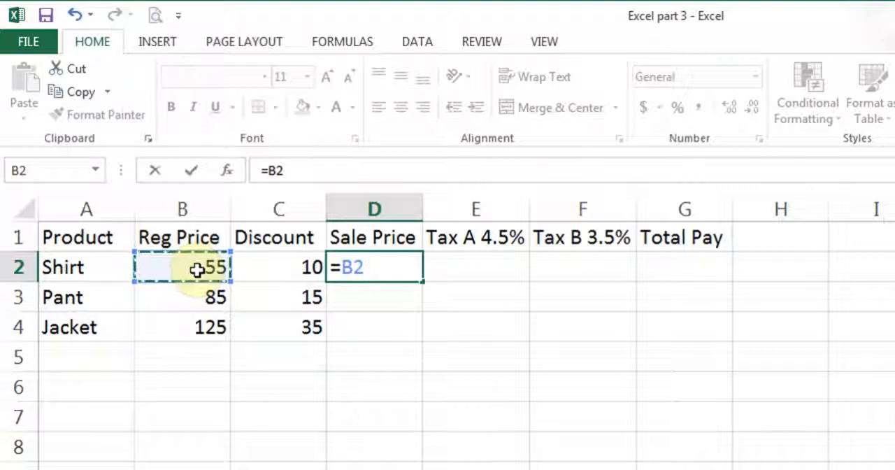
pyautogui.write('-')
pyautogui.click(282, 272)
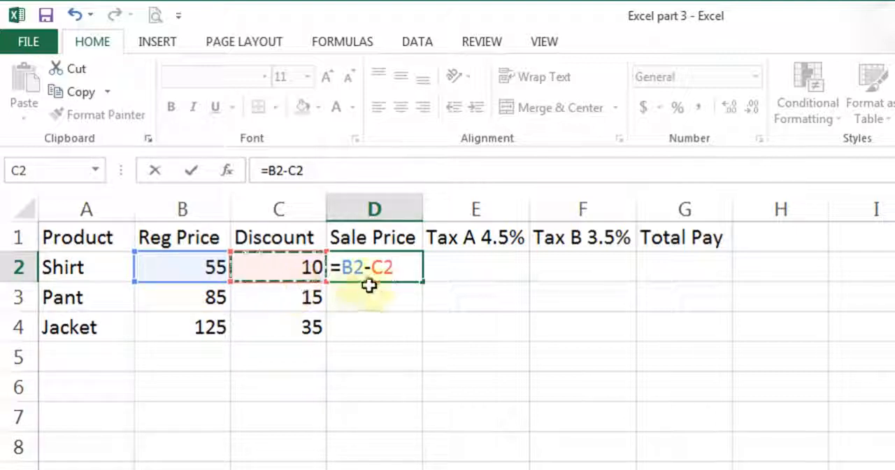
pyautogui.click(191, 170)
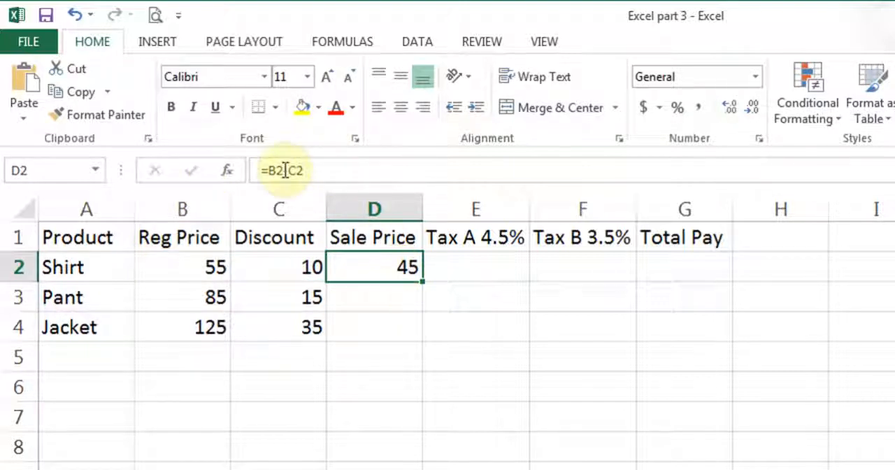
# Calculate the Shirt's Tax A in E2 with the formula =D2*4.5%
pyautogui.click(483, 273)
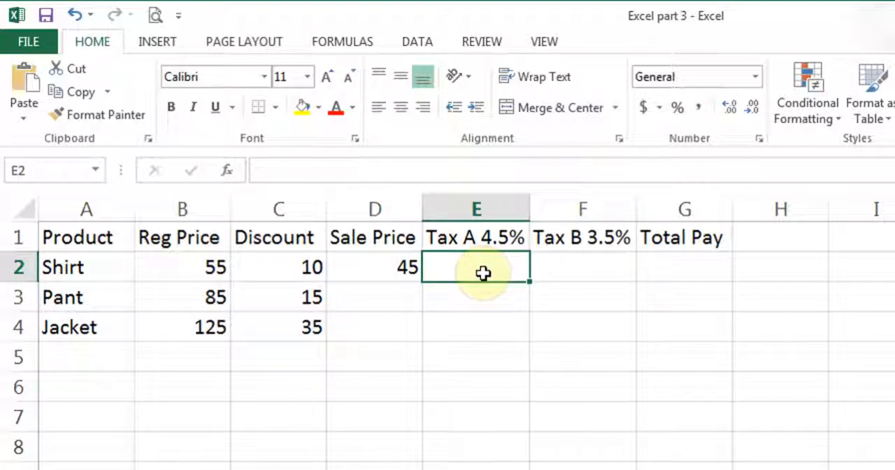
pyautogui.write('=')
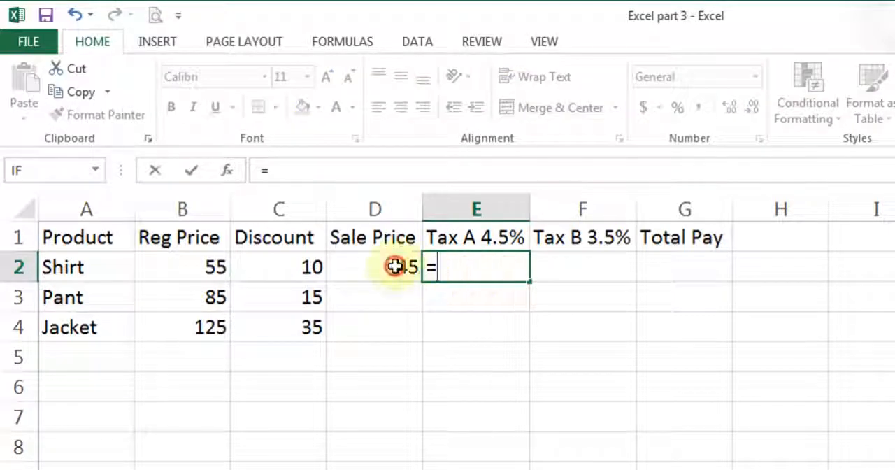
pyautogui.click(395, 267)
pyautogui.write('*')
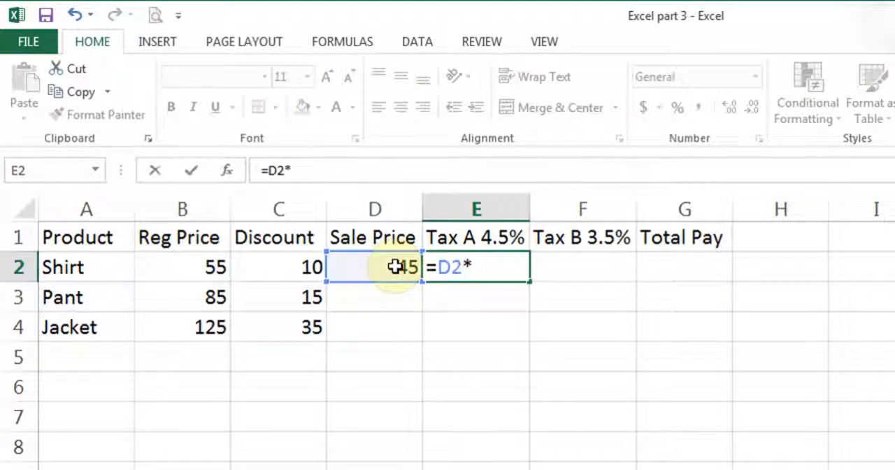
pyautogui.write('4.5')
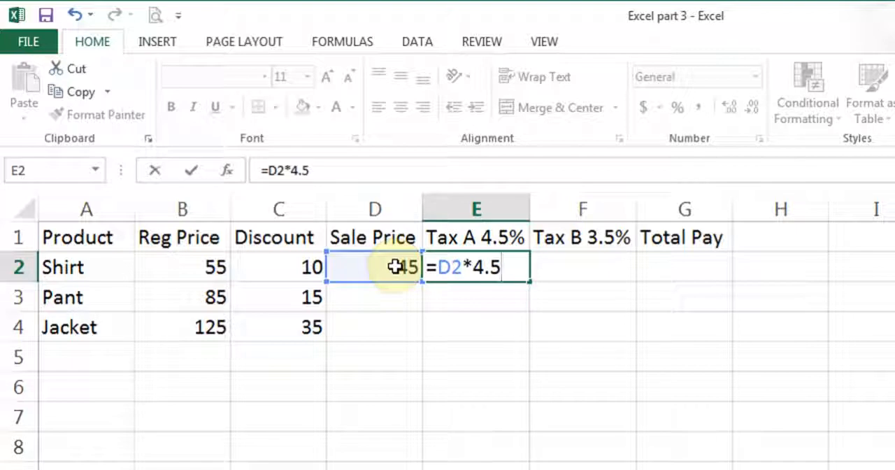
pyautogui.write('%')
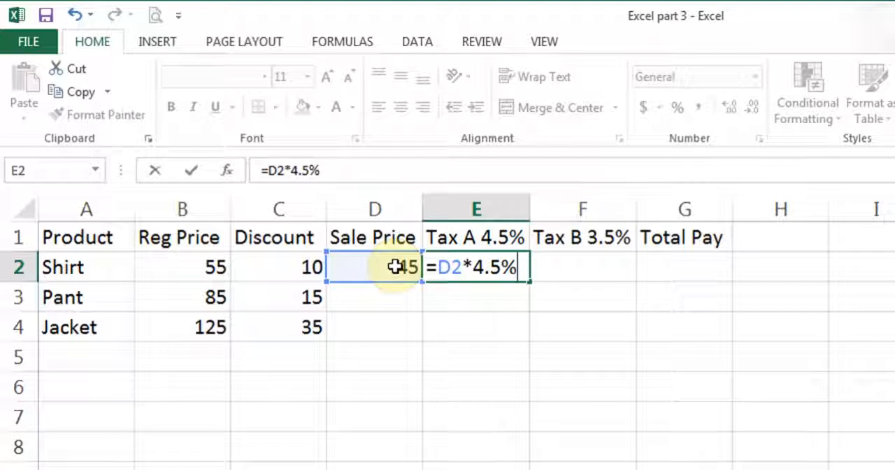
pyautogui.click(190, 170)
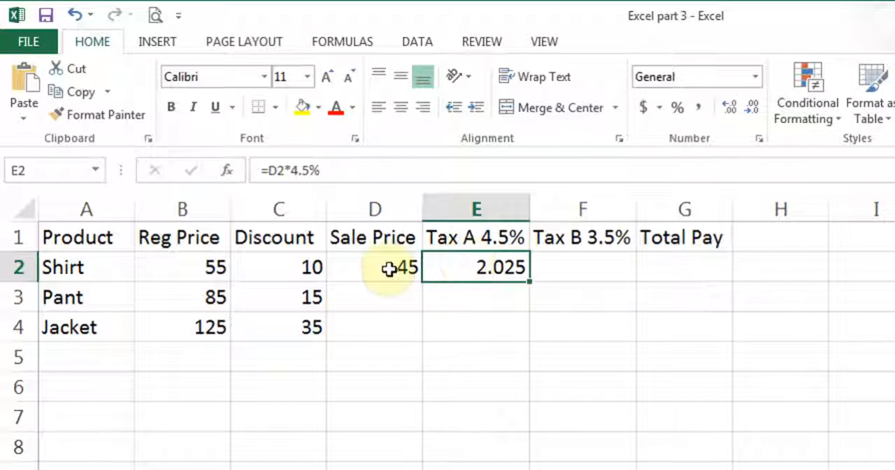
# Calculate the Shirt's Tax B in F2 with the formula =D2*3.5%
pyautogui.click(584, 268)
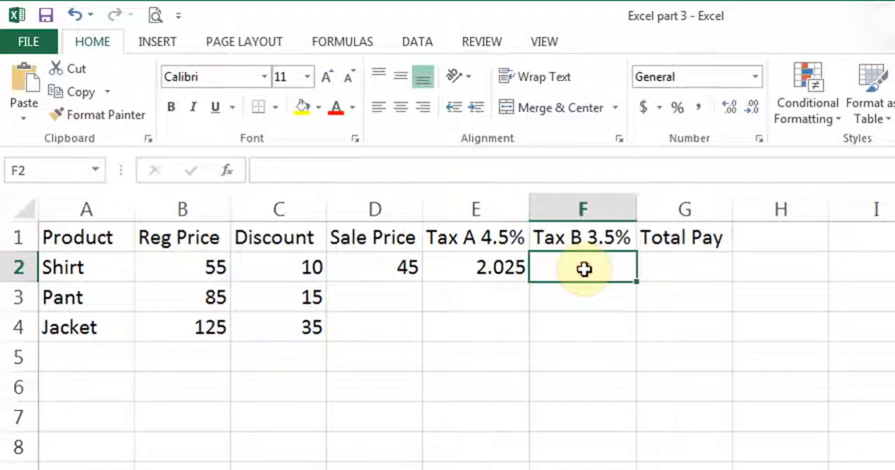
pyautogui.write('=')
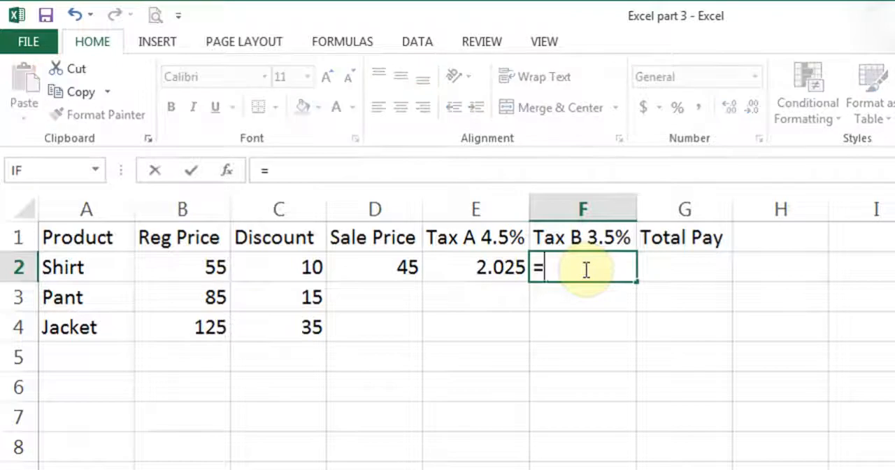
pyautogui.click(390, 273)
pyautogui.write('*3.5%')
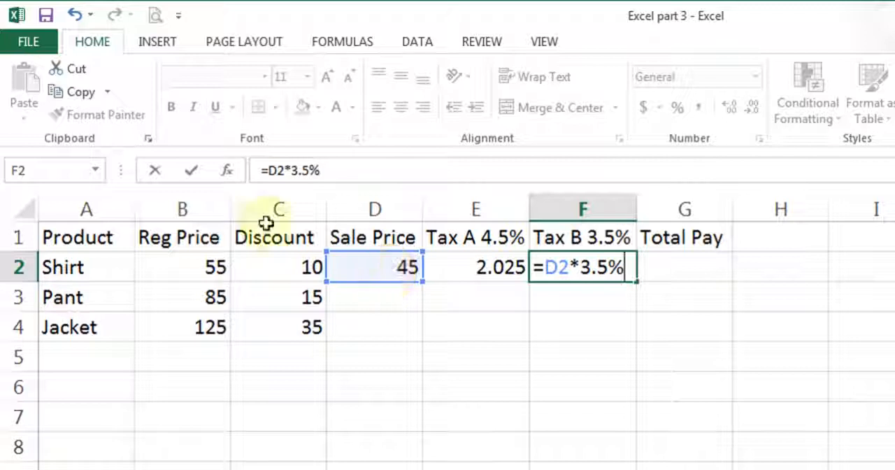
pyautogui.click(192, 173)
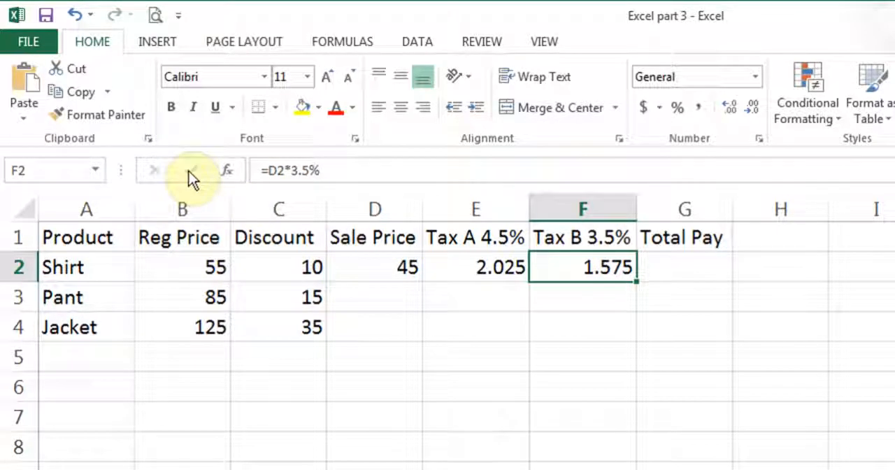
# Total the Shirt's sale price and both taxes in G2 with AutoSum over D2:F2, and check the formula
pyautogui.click(704, 267)
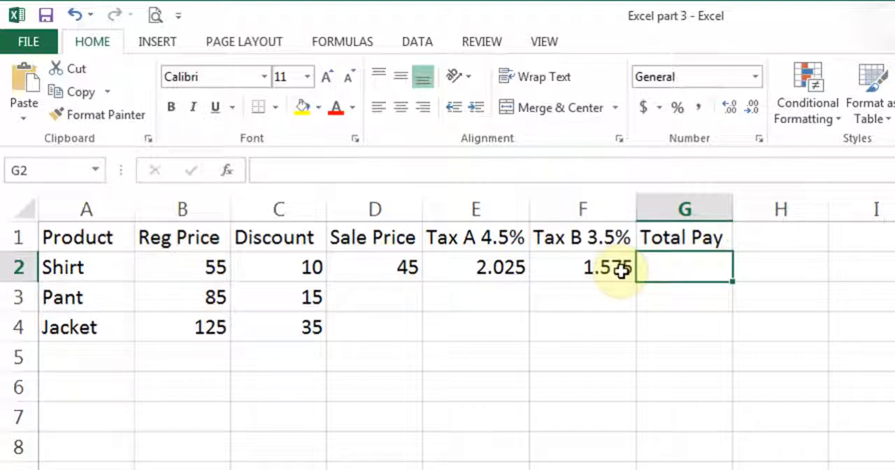
pyautogui.moveTo(378, 266); pyautogui.dragTo(684, 270)
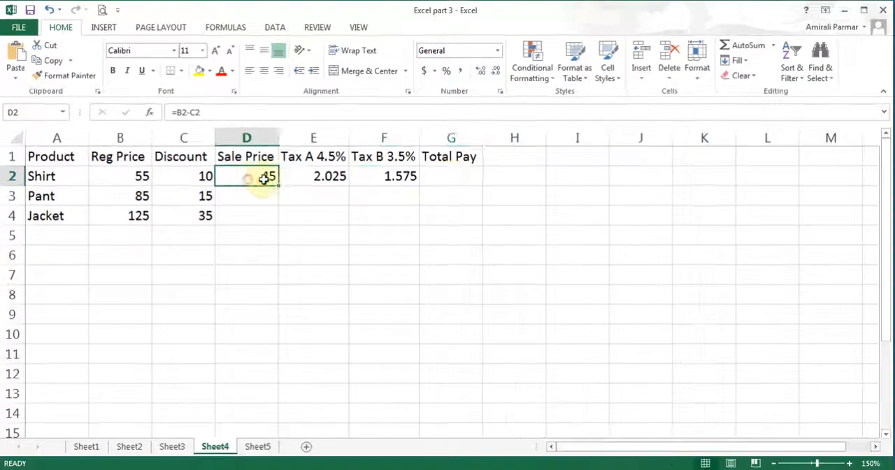
pyautogui.moveTo(451, 178); pyautogui.dragTo(452, 178)
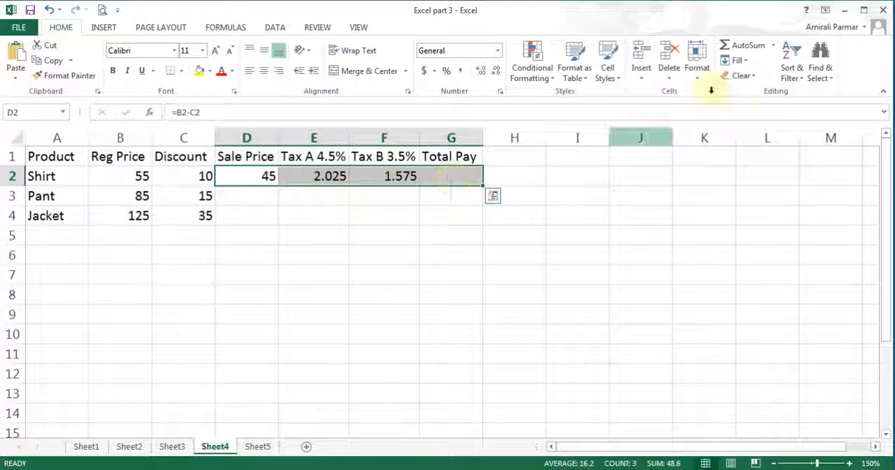
pyautogui.click(742, 49)
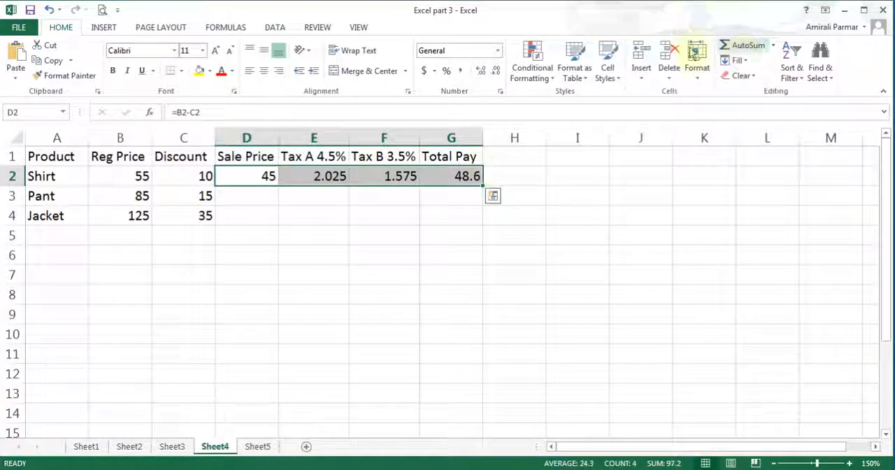
pyautogui.click(455, 175)
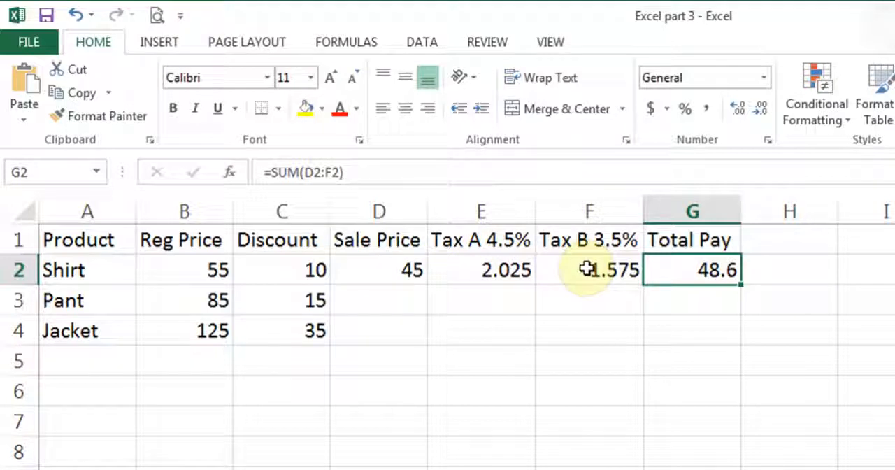
# Copy the Shirt formulas in D2:G2 down to the Pant and Jacket rows through row 4
pyautogui.moveTo(391, 275); pyautogui.dragTo(696, 275)
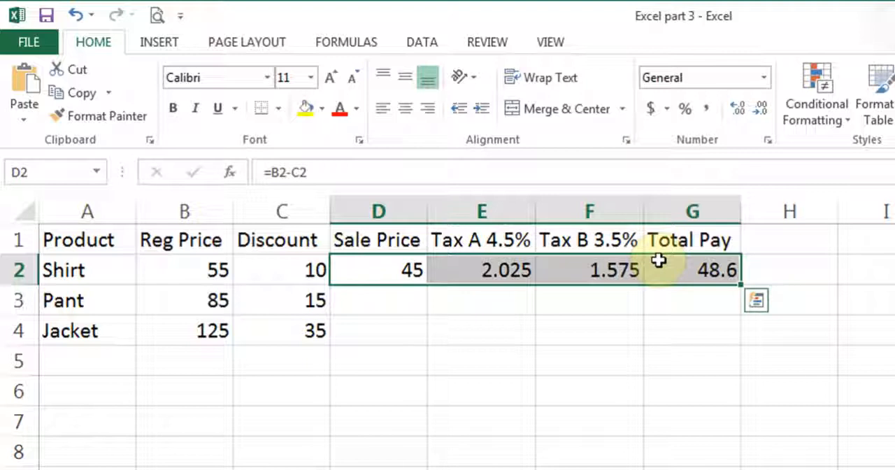
pyautogui.moveTo(184, 271); pyautogui.dragTo(694, 268)
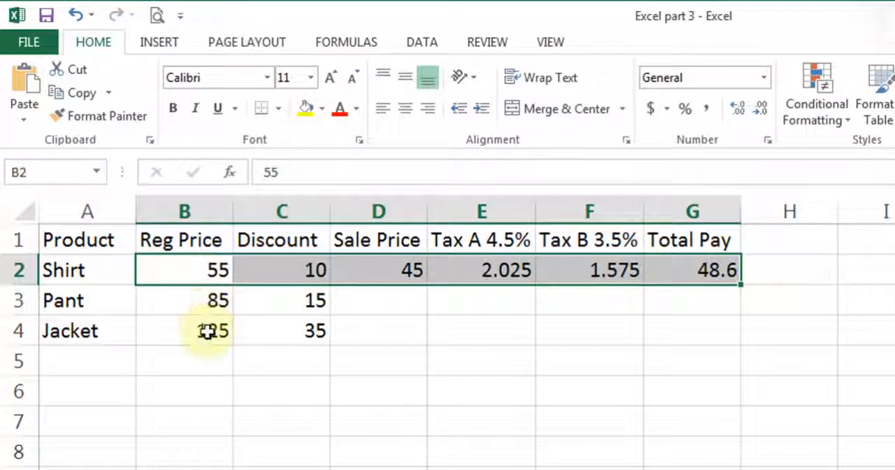
pyautogui.click(396, 273)
pyautogui.moveTo(396, 272); pyautogui.dragTo(700, 273)
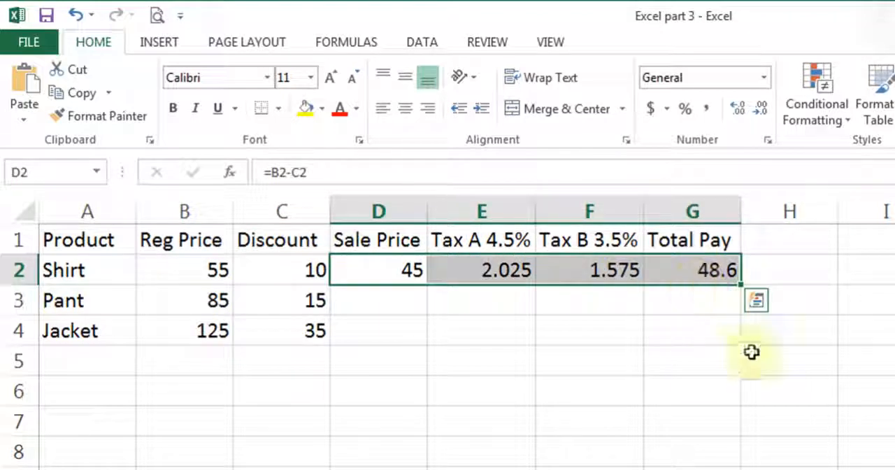
pyautogui.moveTo(743, 287); pyautogui.dragTo(739, 337)
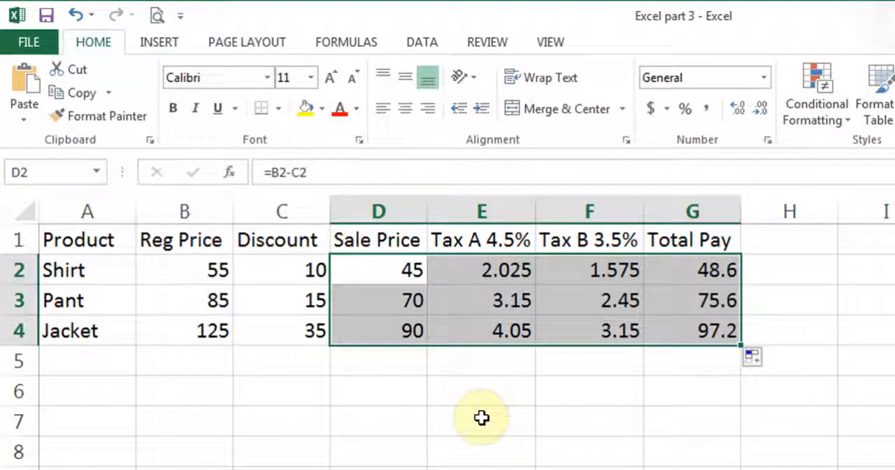
# Apply the dollar Accounting number format to all amounts in B2:G4
pyautogui.moveTo(210, 270); pyautogui.dragTo(678, 328)
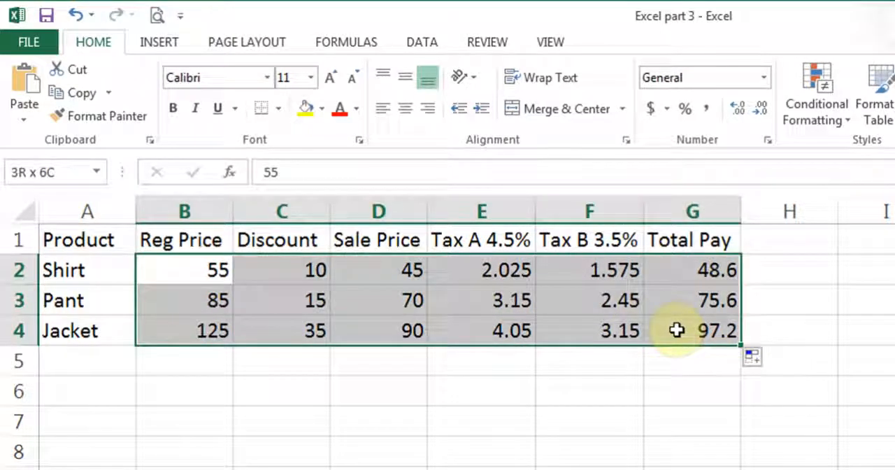
pyautogui.click(651, 112)
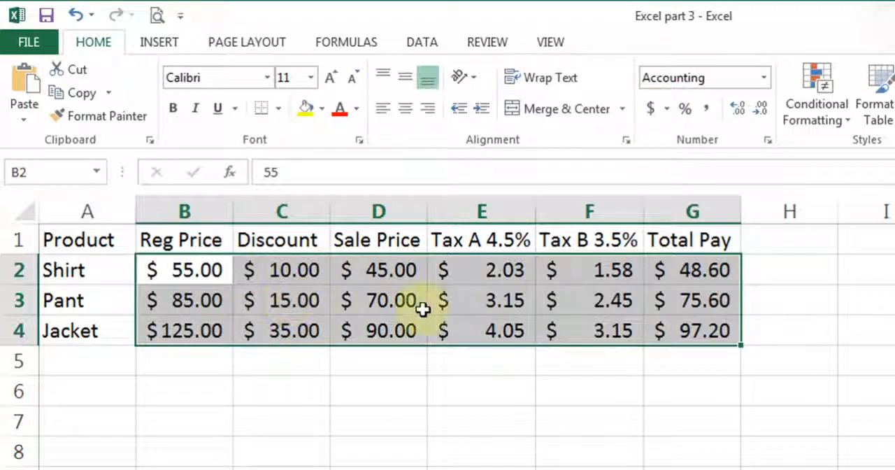
# Browse the currency symbols offered under More Accounting Formats, and close the dialog without changing the format
pyautogui.click(667, 110)
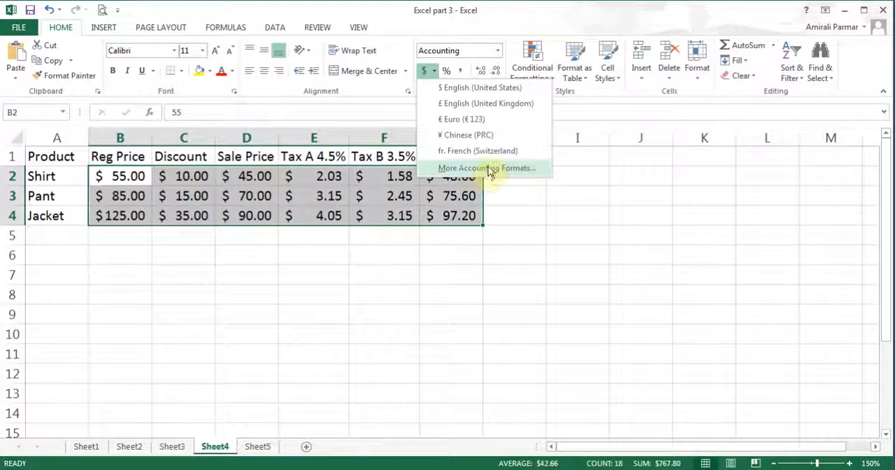
pyautogui.click(472, 171)
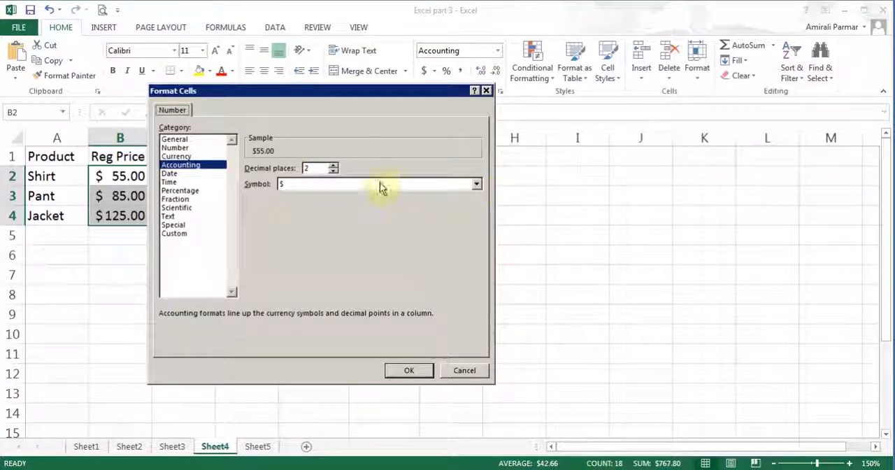
pyautogui.click(476, 183)
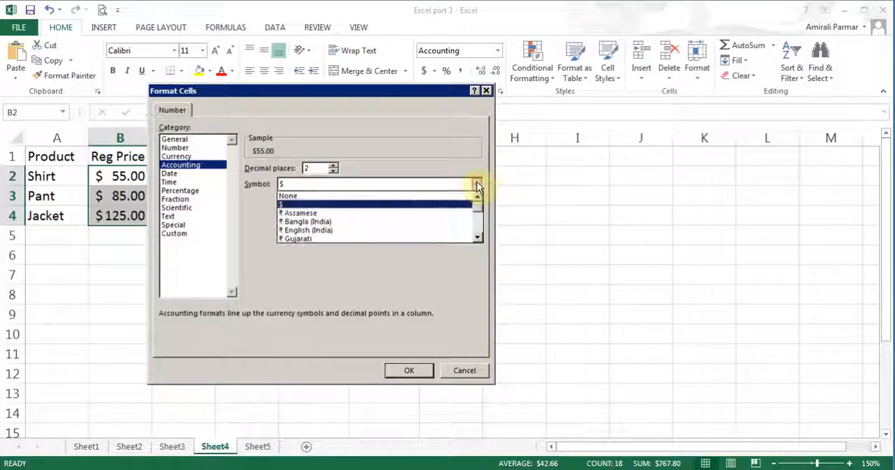
pyautogui.click(478, 239)
pyautogui.click(478, 239)
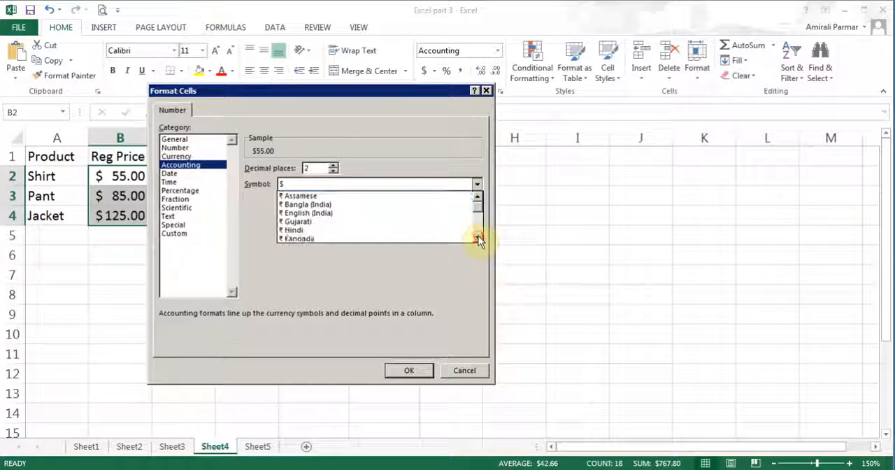
pyautogui.click(478, 239)
pyautogui.click(478, 239)
pyautogui.click(553, 275)
pyautogui.click(553, 266)
pyautogui.click(553, 266)
pyautogui.click(553, 266)
pyautogui.click(553, 266)
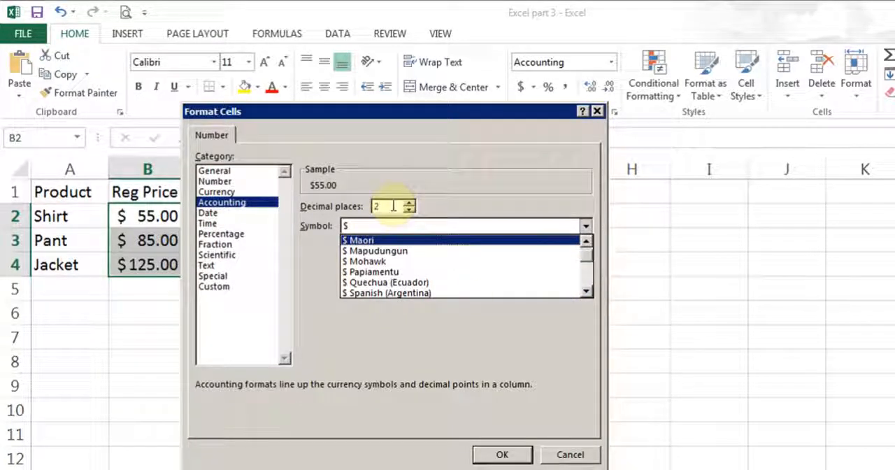
pyautogui.click(569, 454)
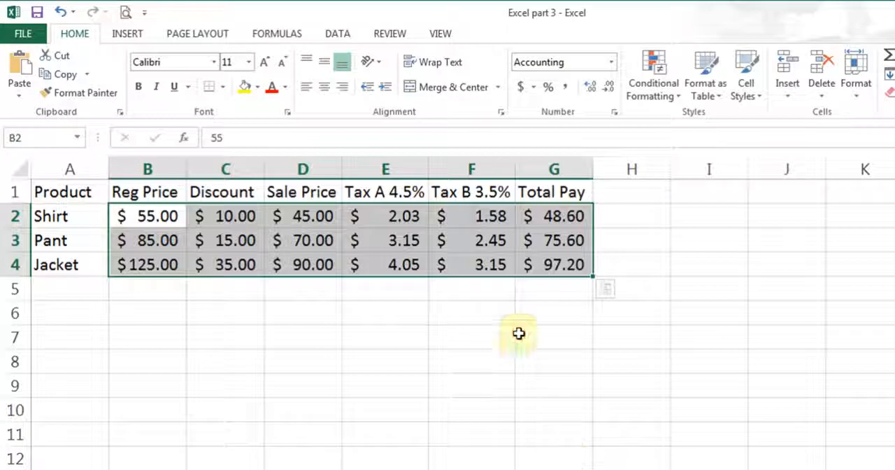
# Add one decimal place to the amounts in B2:G4 and remove it again
pyautogui.click(591, 89)
pyautogui.click(608, 90)
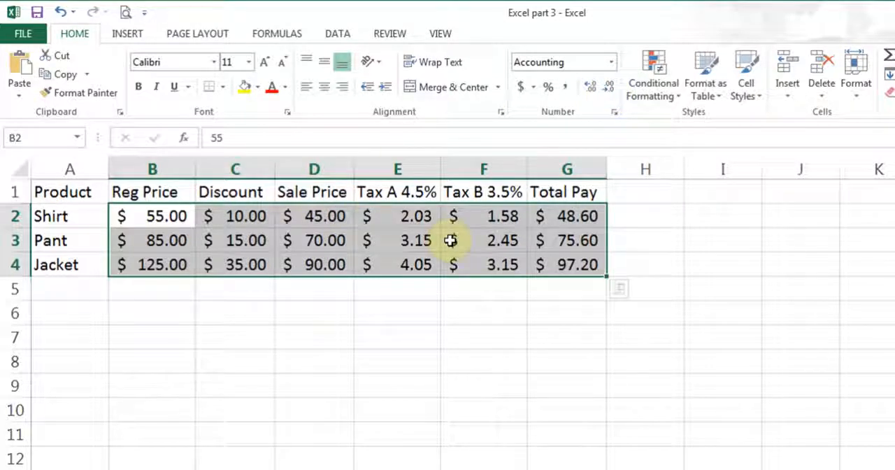
# Reset B2:G4 to the General number format and reapply the dollar Accounting format
pyautogui.click(611, 62)
pyautogui.click(589, 108)
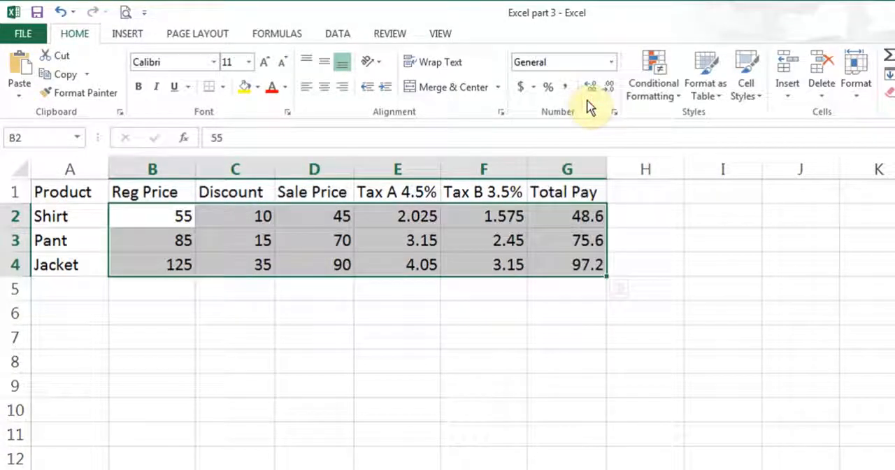
pyautogui.click(521, 88)
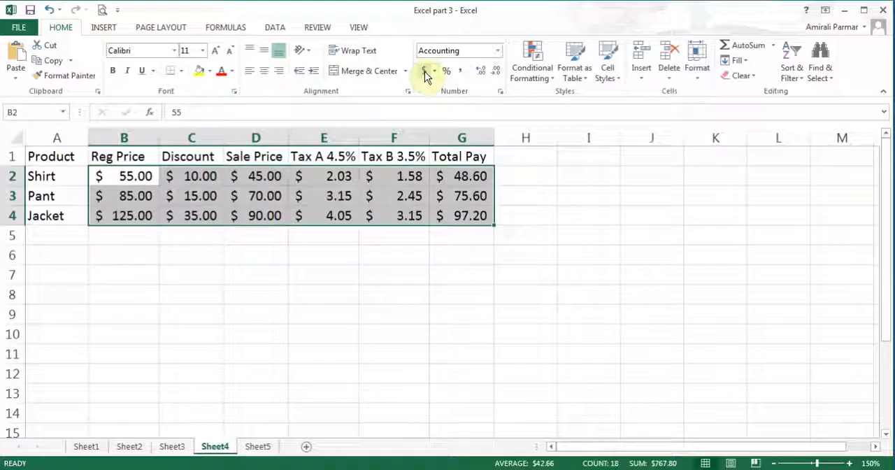
# Switch to Sheet5 and widen column F slightly so the TaxB 2.5% heading fits
pyautogui.click(259, 447)
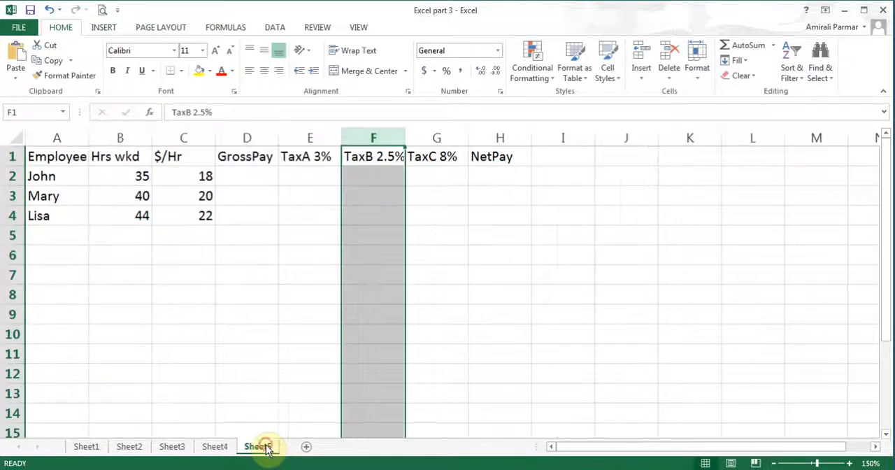
pyautogui.click(263, 186)
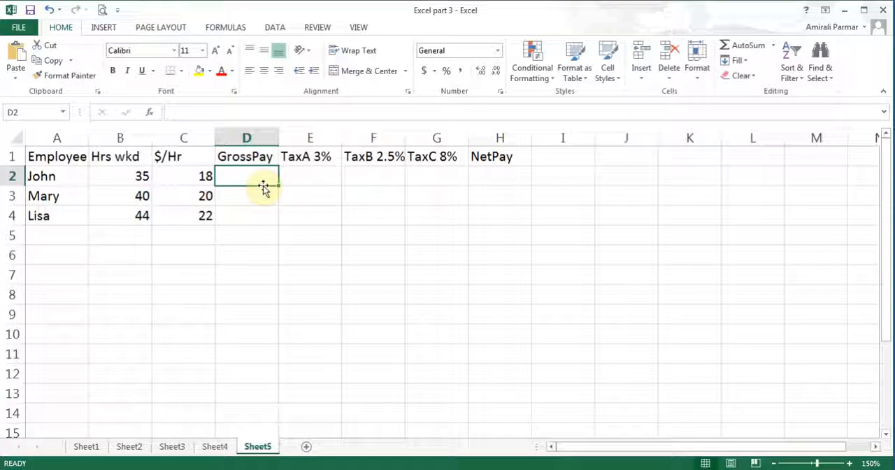
pyautogui.moveTo(405, 138); pyautogui.dragTo(410, 137)
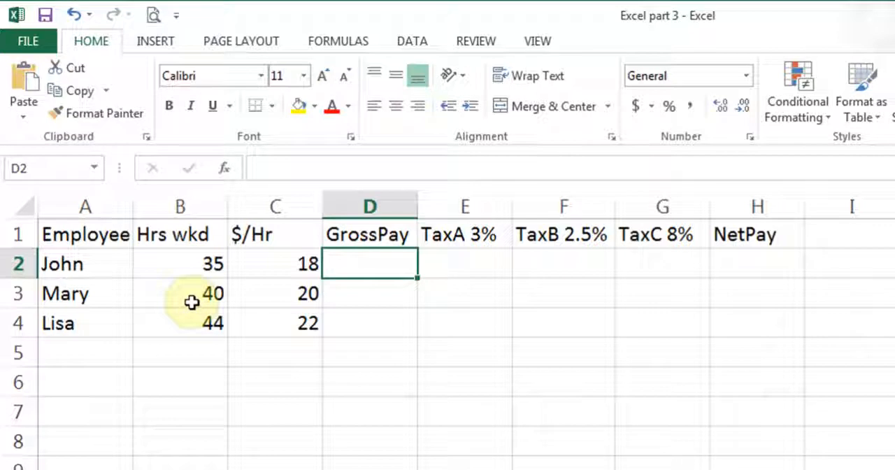
# Enter the GrossPay formula =B2*C2 in D2, multiplying the hours worked by the hourly rate
pyautogui.click(280, 268)
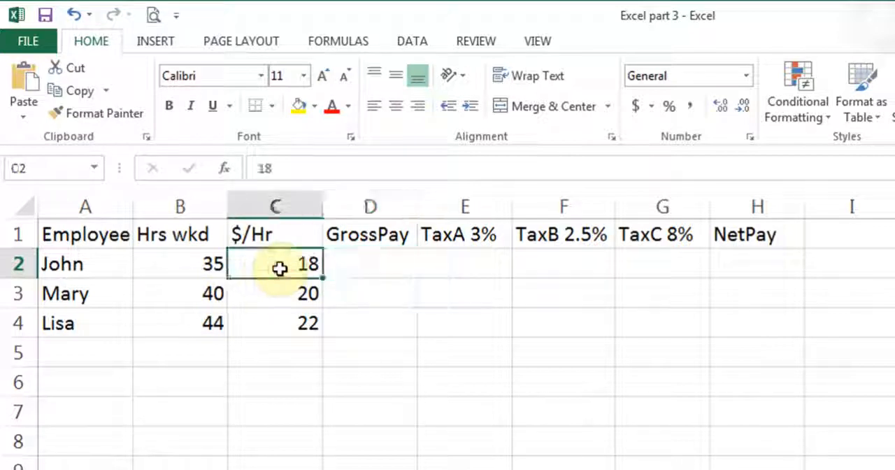
pyautogui.click(398, 269)
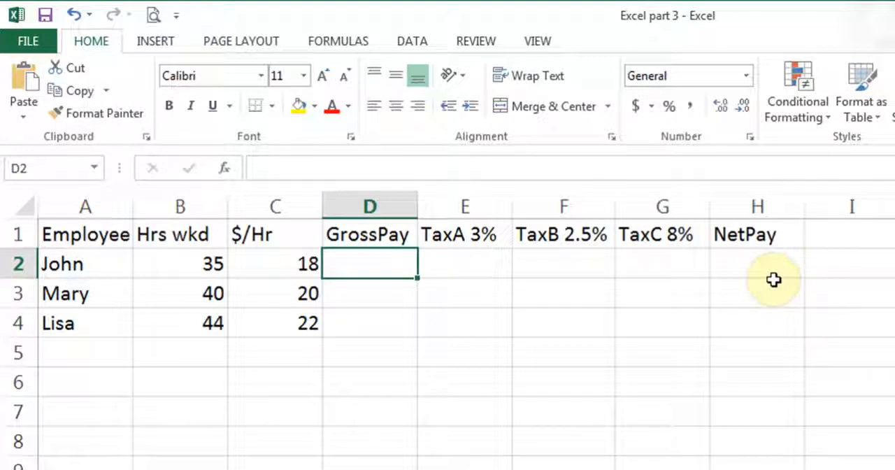
pyautogui.write('=')
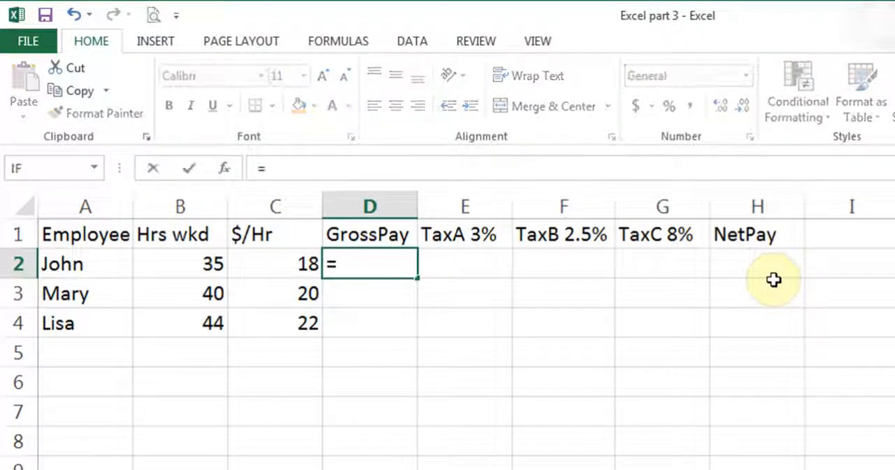
pyautogui.click(194, 263)
pyautogui.write('*')
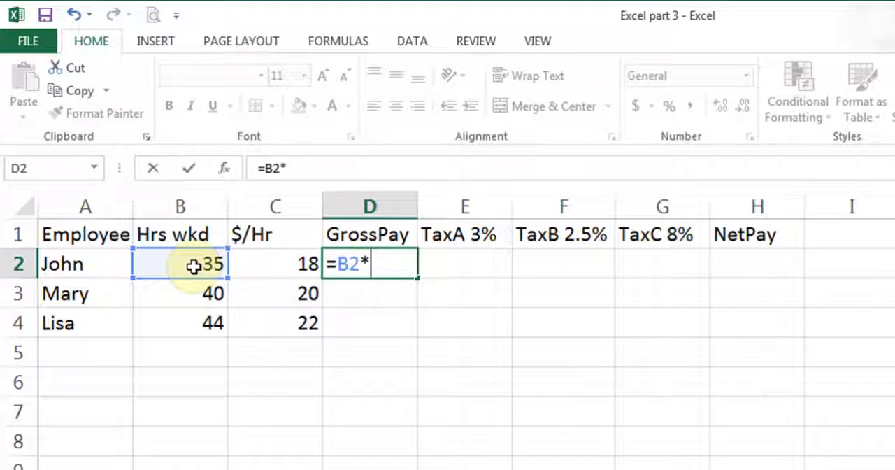
pyautogui.click(279, 266)
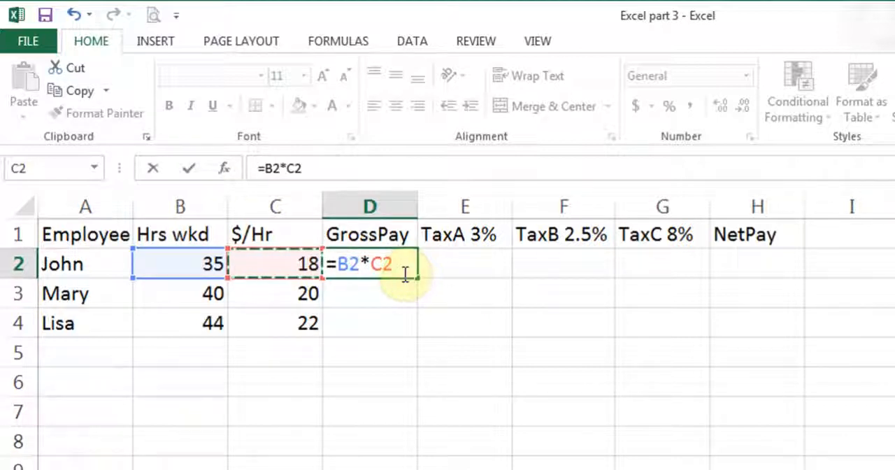
pyautogui.click(193, 169)
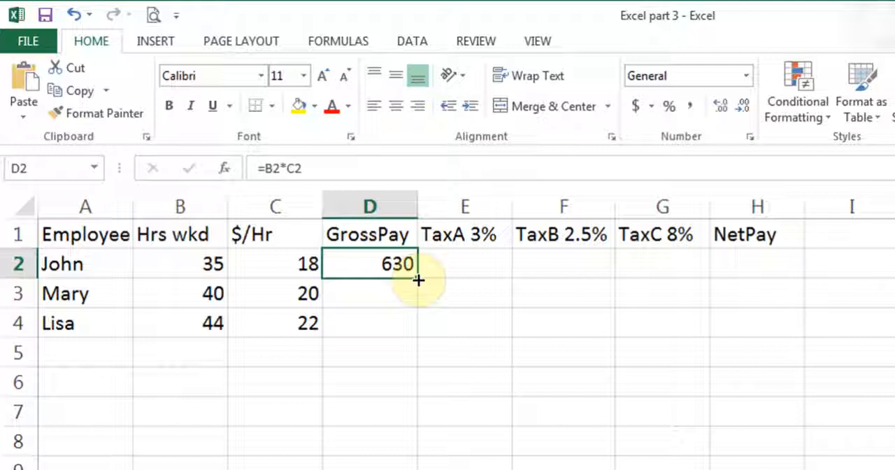
# Enter the TaxA formula =D2*3% in E2 to calculate the tax on the gross pay
pyautogui.click(477, 267)
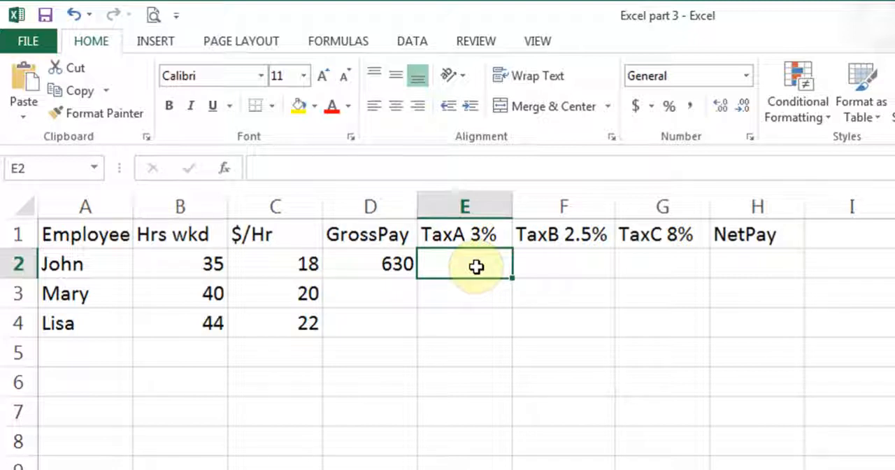
pyautogui.write('=')
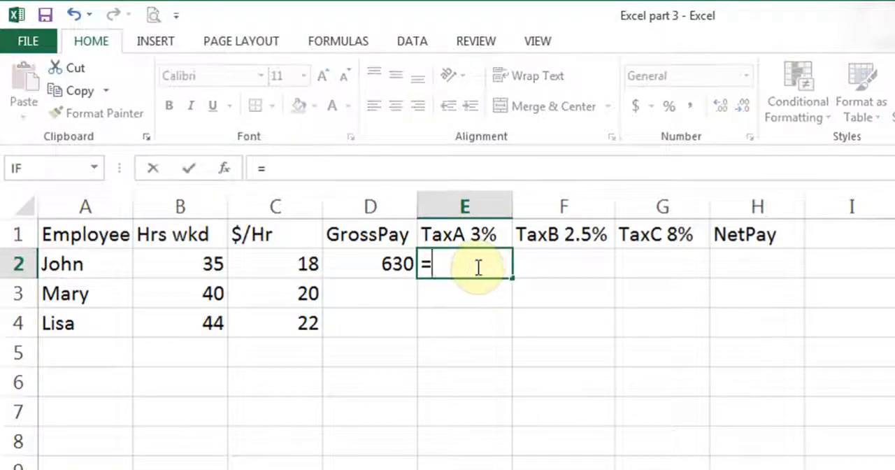
pyautogui.click(381, 259)
pyautogui.write('*3%')
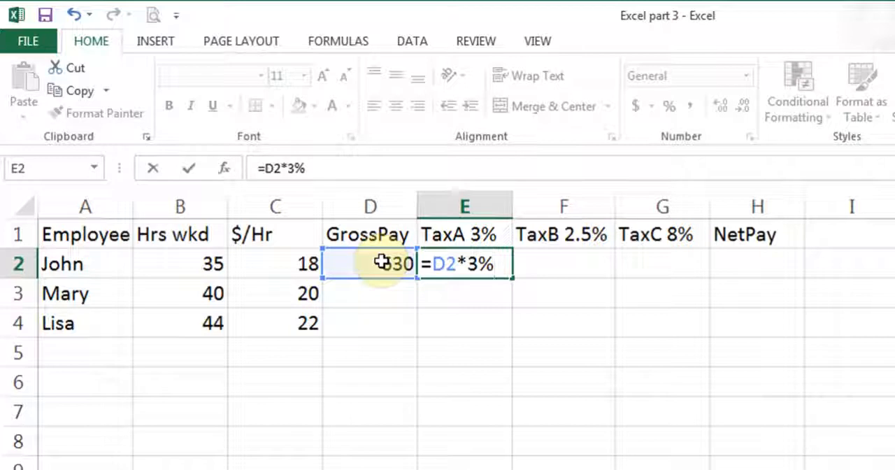
pyautogui.click(189, 169)
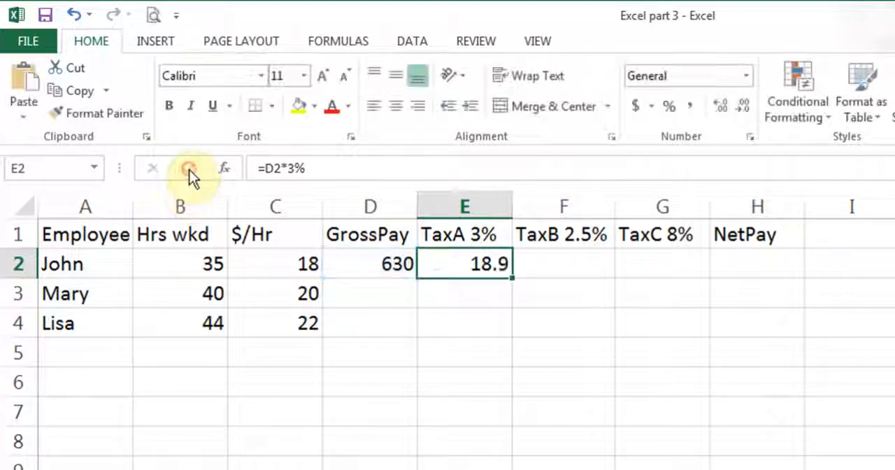
# Enter the TaxB formula =D2*2.5% in F2, based on the gross pay
pyautogui.click(573, 267)
pyautogui.write('=')
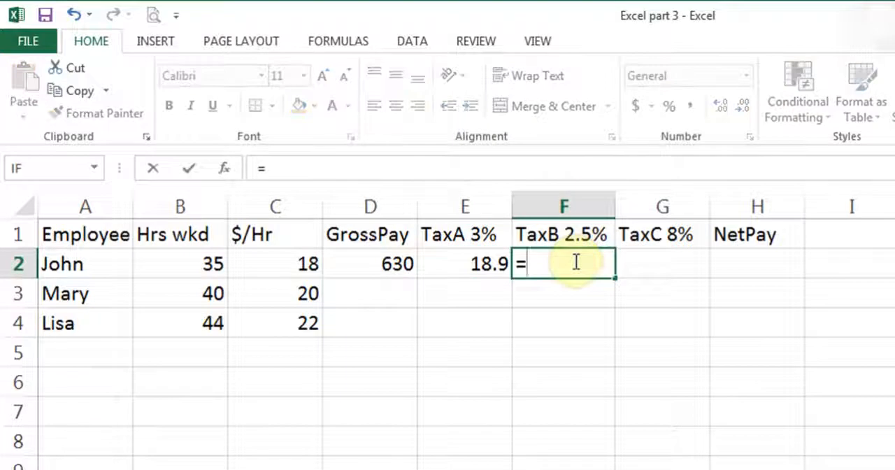
pyautogui.click(372, 263)
pyautogui.write('*2.5%')
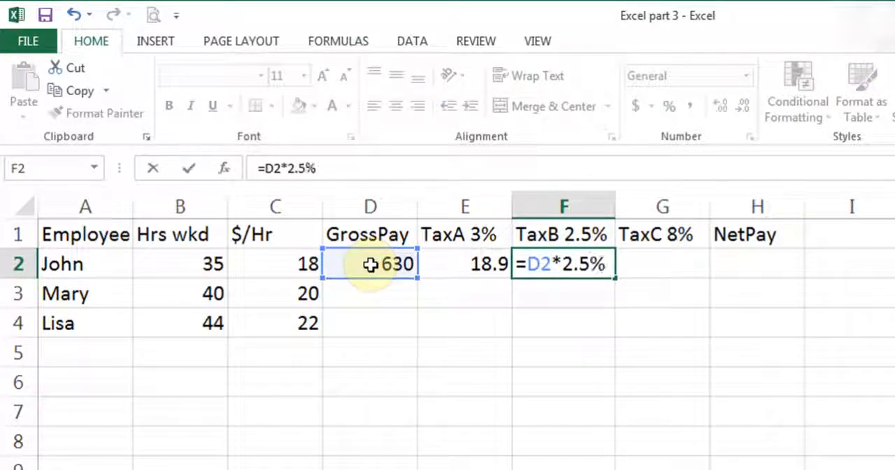
pyautogui.click(189, 170)
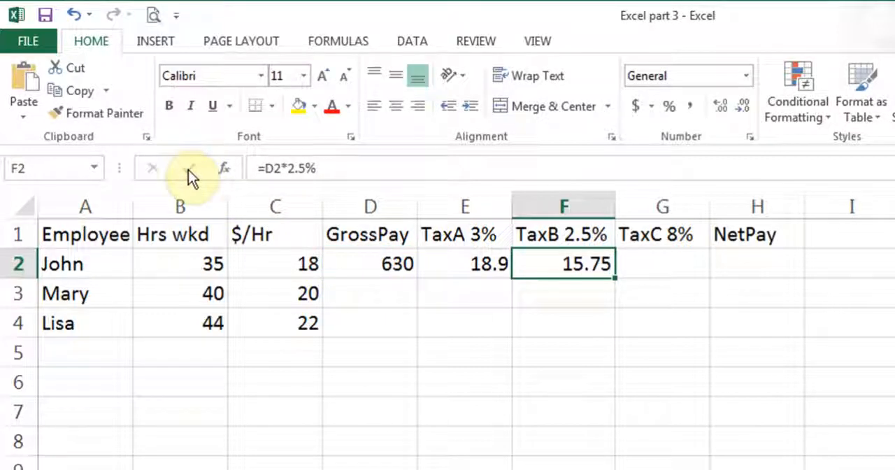
# Enter the TaxC formula =D2*8% in G2, based on the gross pay
pyautogui.click(678, 271)
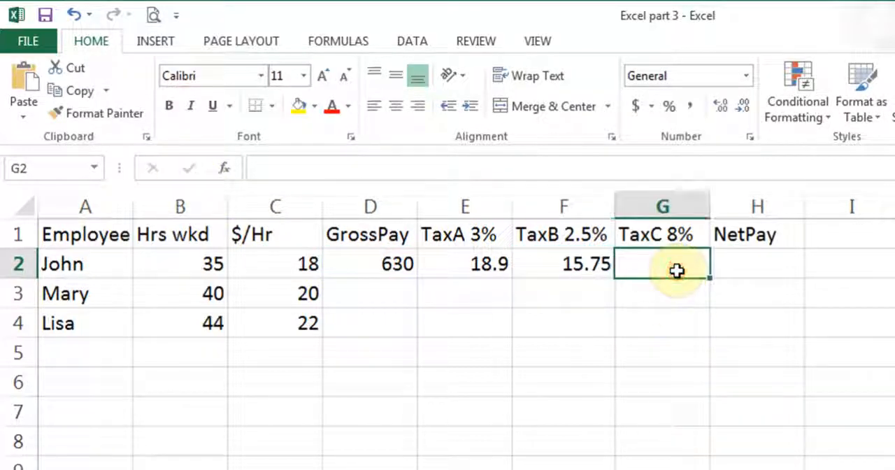
pyautogui.write('=')
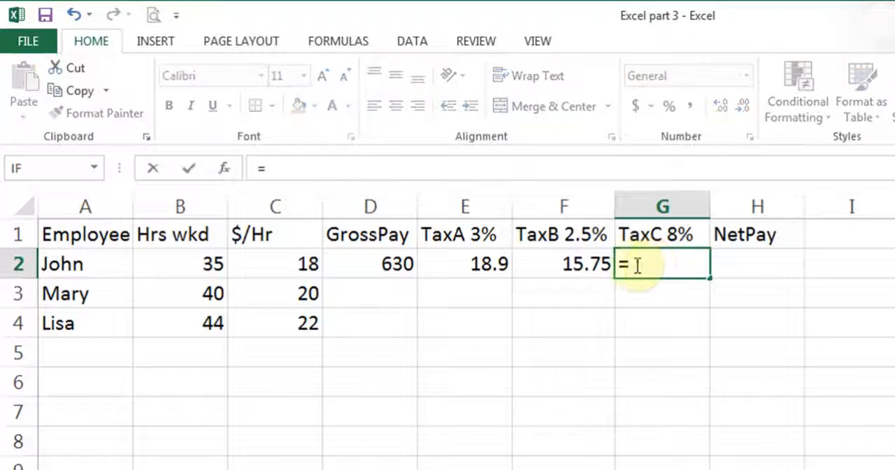
pyautogui.click(389, 267)
pyautogui.write('*8%')
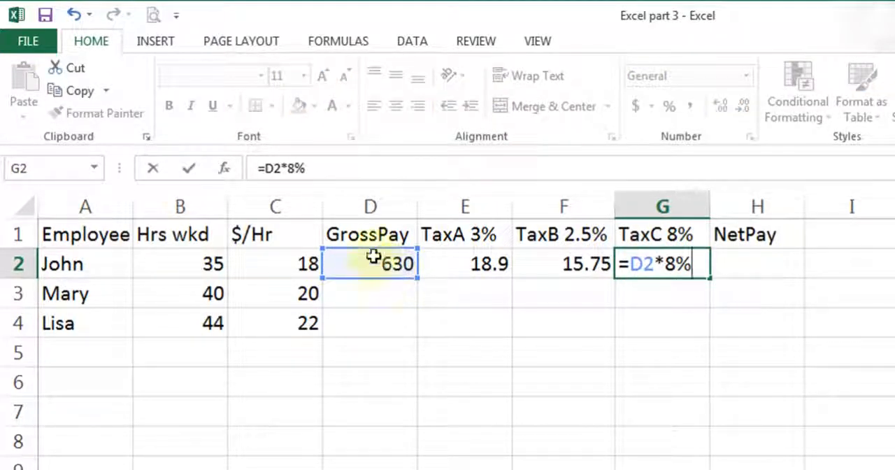
pyautogui.click(189, 167)
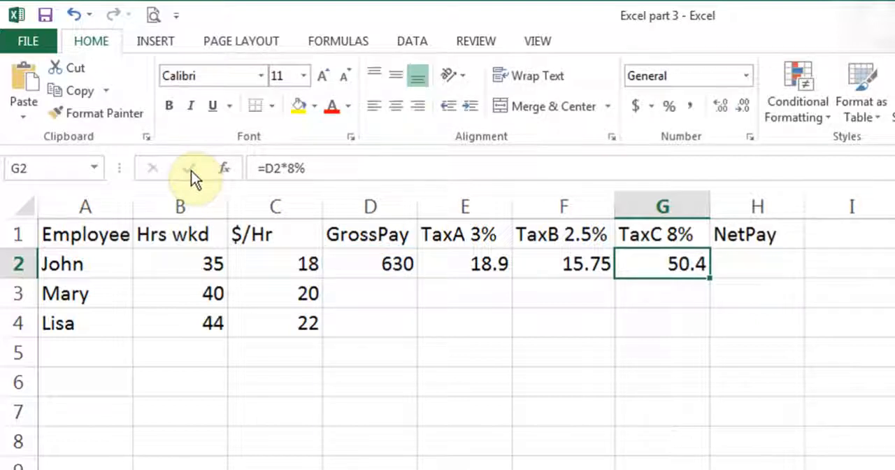
# Enter the NetPay formula =D2-(E2+F2+G2) in H2, and clear the cell again
pyautogui.click(777, 263)
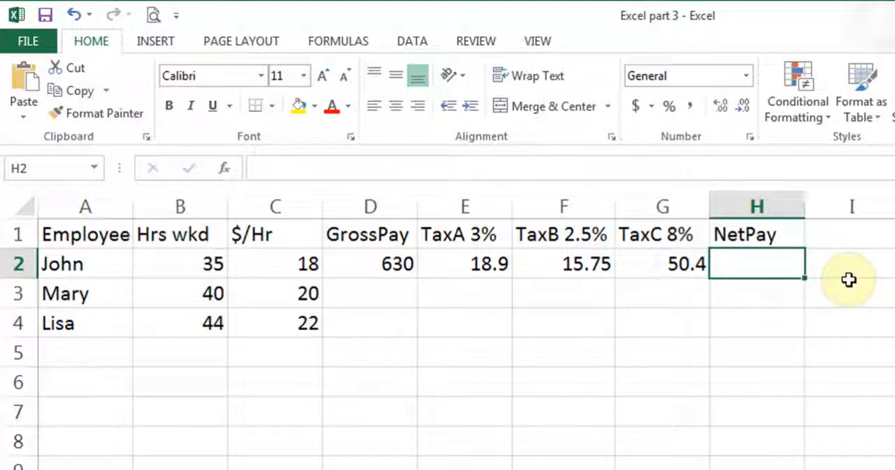
pyautogui.write('=')
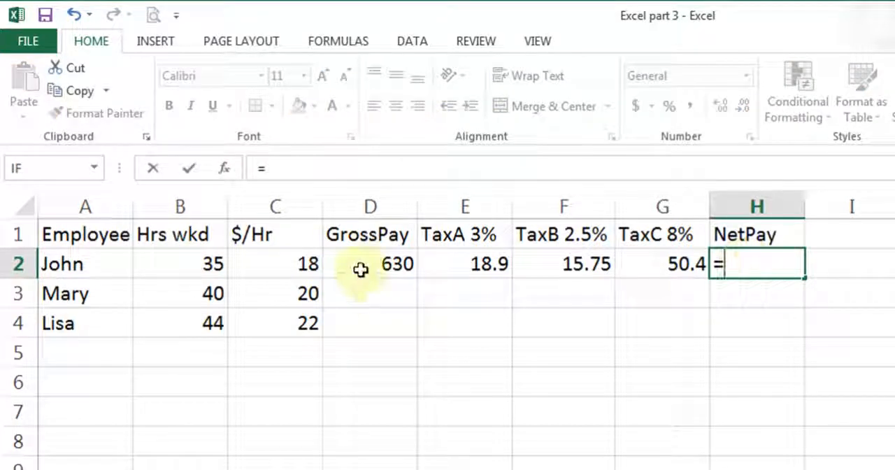
pyautogui.click(360, 270)
pyautogui.write('-')
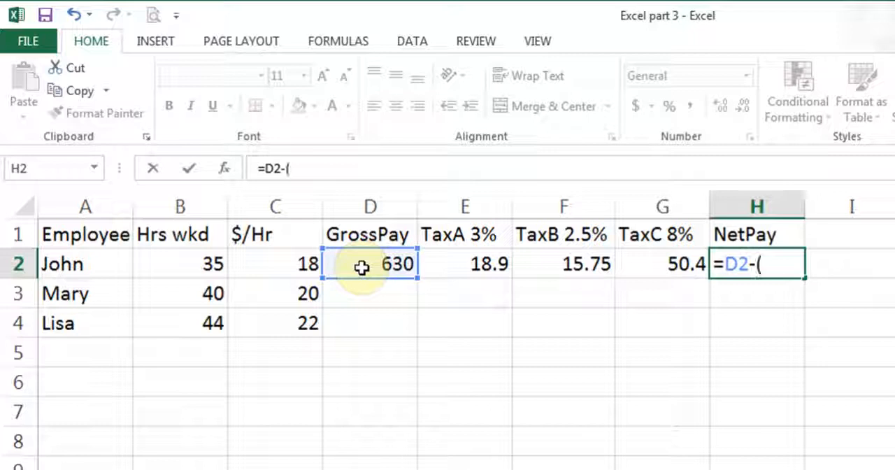
pyautogui.write('(')
pyautogui.click(468, 262)
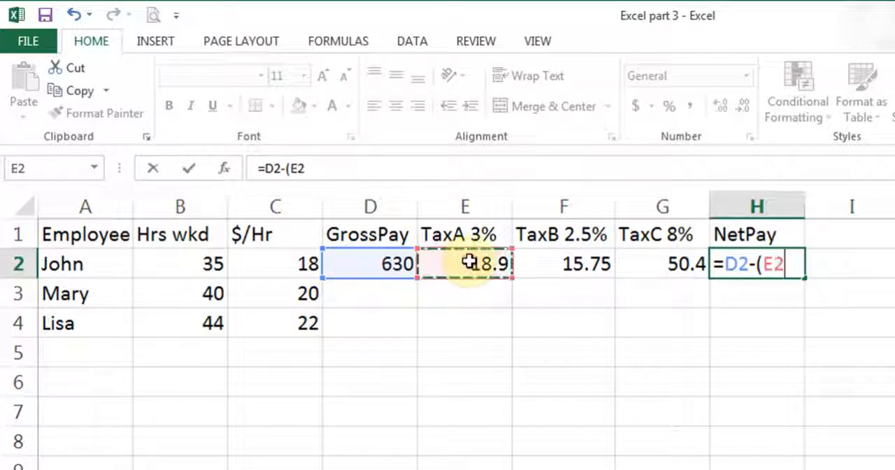
pyautogui.write('+')
pyautogui.click(534, 265)
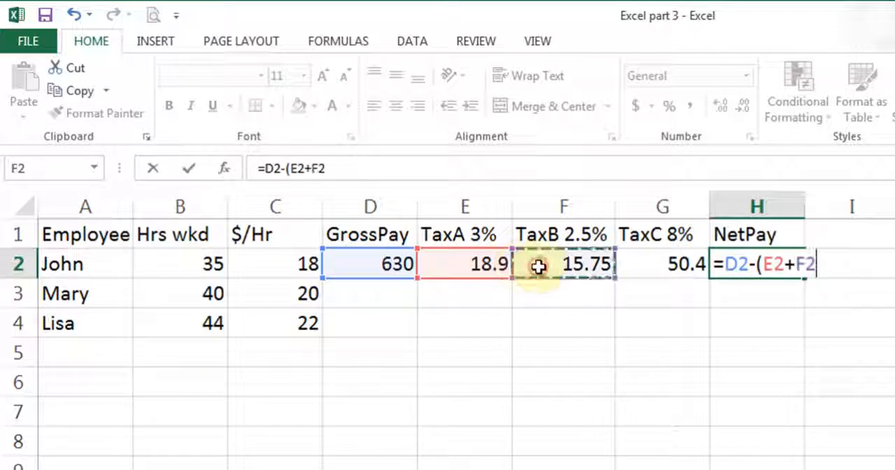
pyautogui.write('+')
pyautogui.click(637, 270)
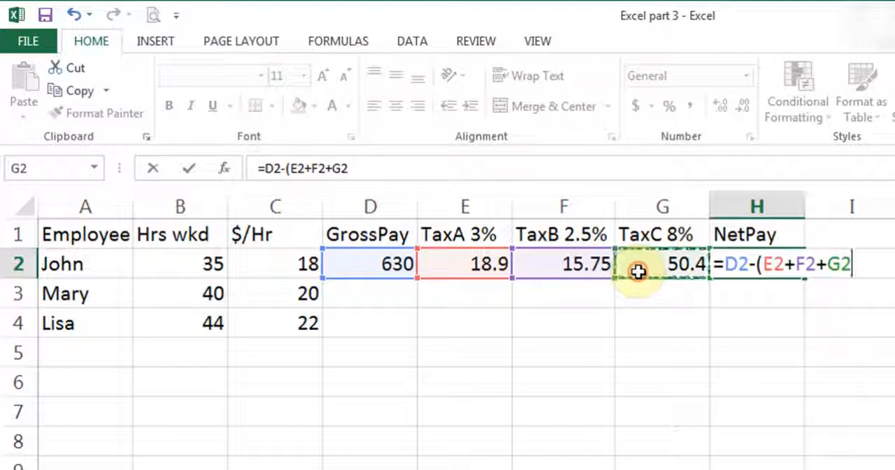
pyautogui.write(')')
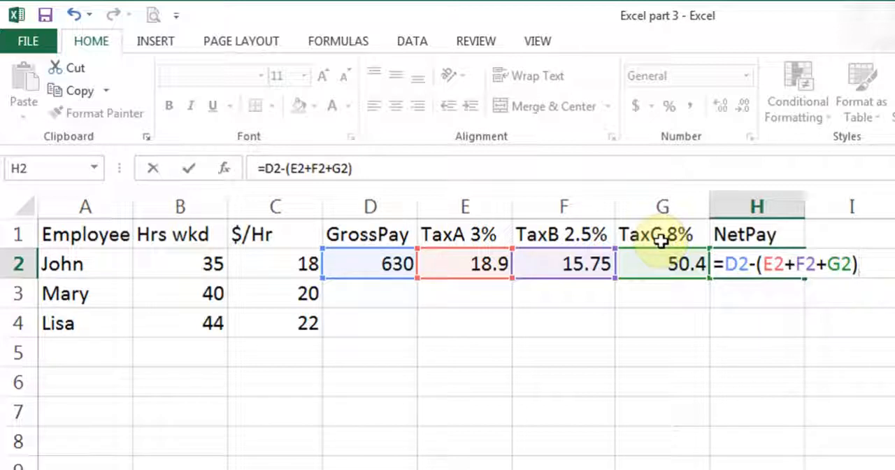
pyautogui.click(188, 170)
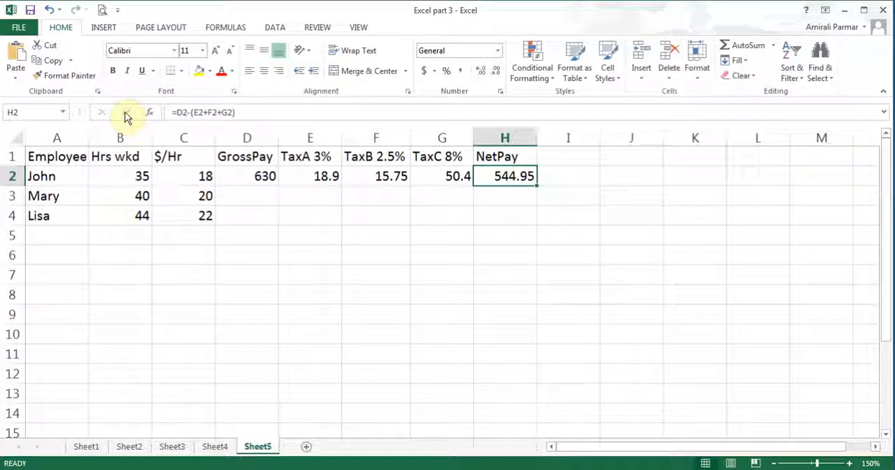
pyautogui.press('Delete')
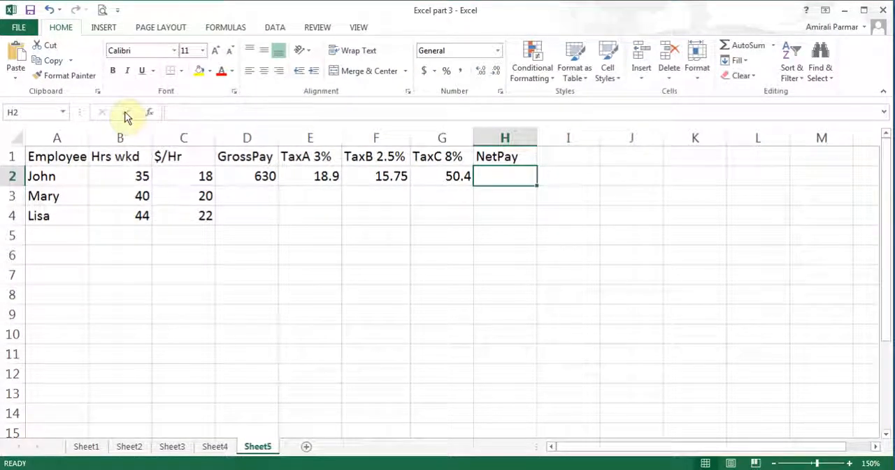
# Enter the NetPay formula =D2-sum(E2:G2) in H2, subtracting the sum of the three taxes from gross pay
pyautogui.write('=')
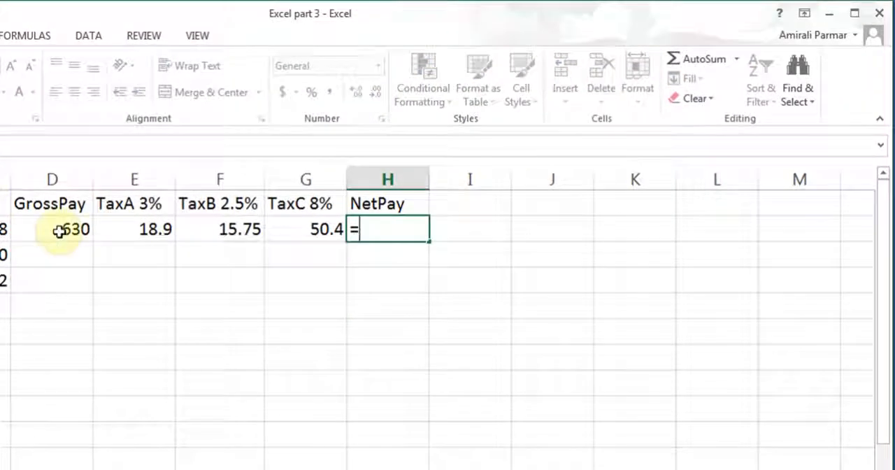
pyautogui.click(93, 222)
pyautogui.write('-')
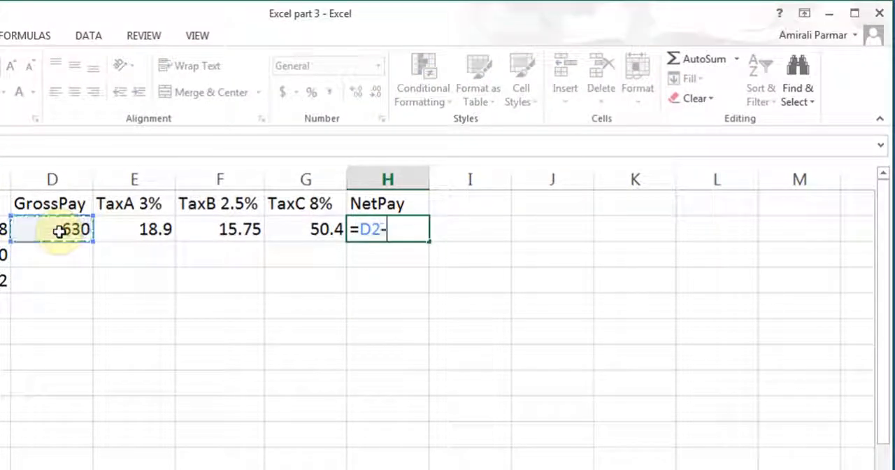
pyautogui.write('sum(')
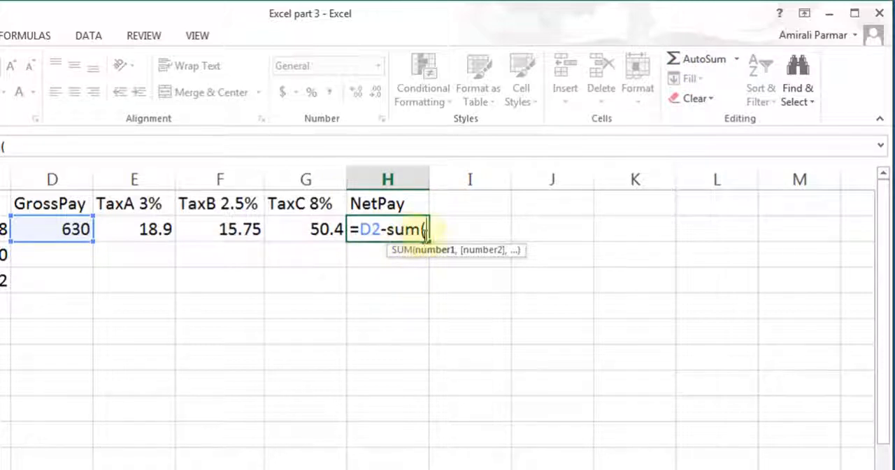
pyautogui.moveTo(127, 230); pyautogui.dragTo(288, 233)
pyautogui.write(')')
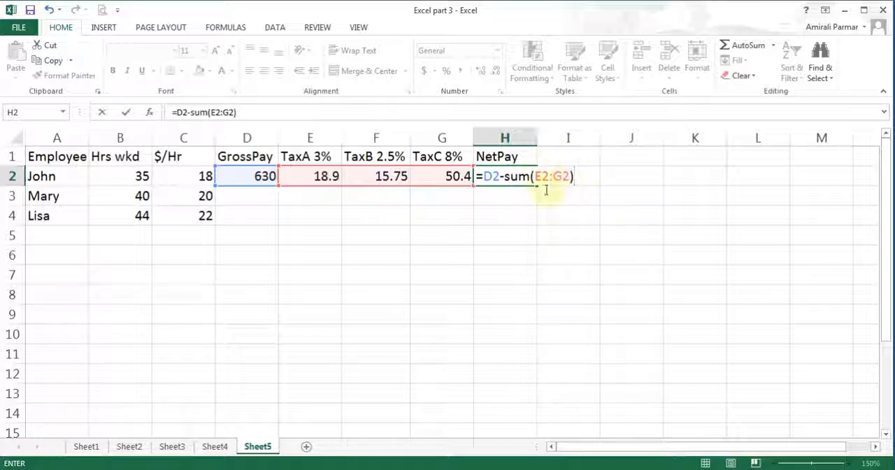
pyautogui.click(127, 112)
# Copy the formulas in D2:H2 down through row 4 for the remaining employees
pyautogui.moveTo(258, 175); pyautogui.dragTo(479, 180)
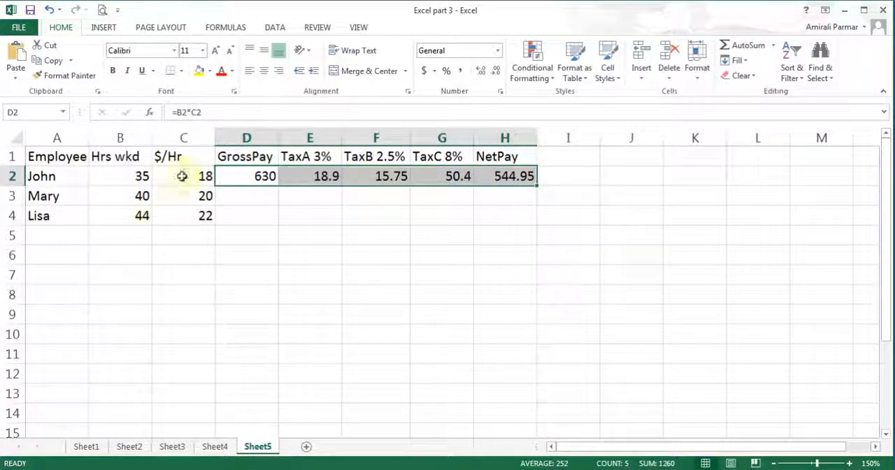
pyautogui.moveTo(536, 188); pyautogui.dragTo(537, 224)
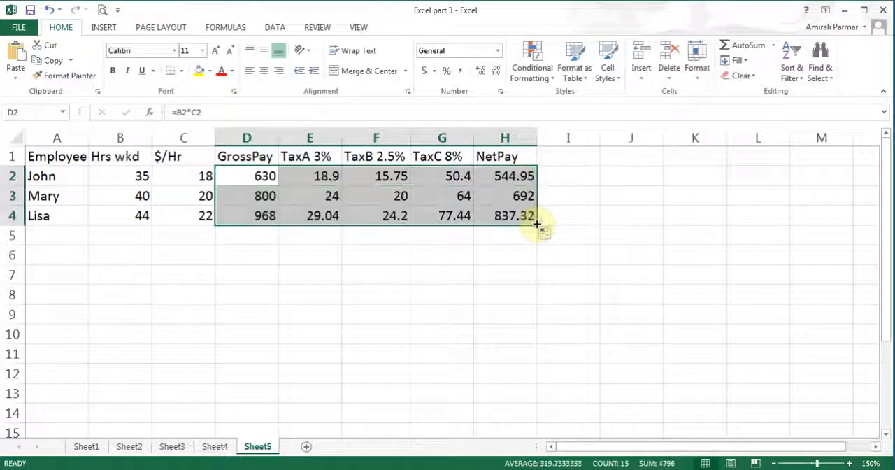
# Apply the Accounting number format to the pay and tax amounts in D2:H4 and the hourly rates in C2:C4
pyautogui.click(424, 72)
pyautogui.moveTo(190, 175); pyautogui.dragTo(196, 211)
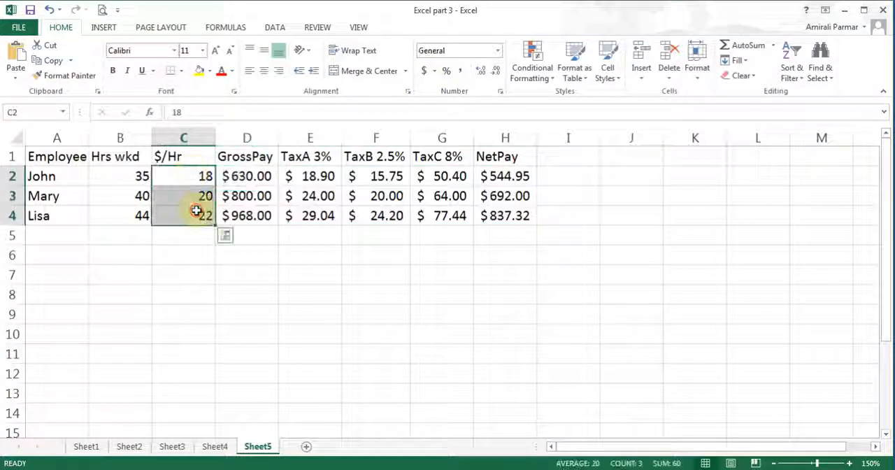
pyautogui.click(424, 71)
pyautogui.click(314, 179)
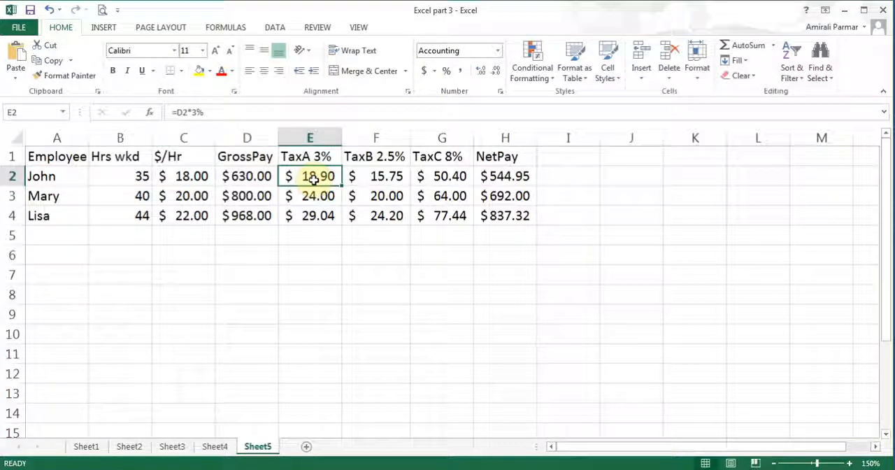
# Set the first employee's hours worked in B2 to 38 and check the gross pay formula in D2
pyautogui.click(133, 176)
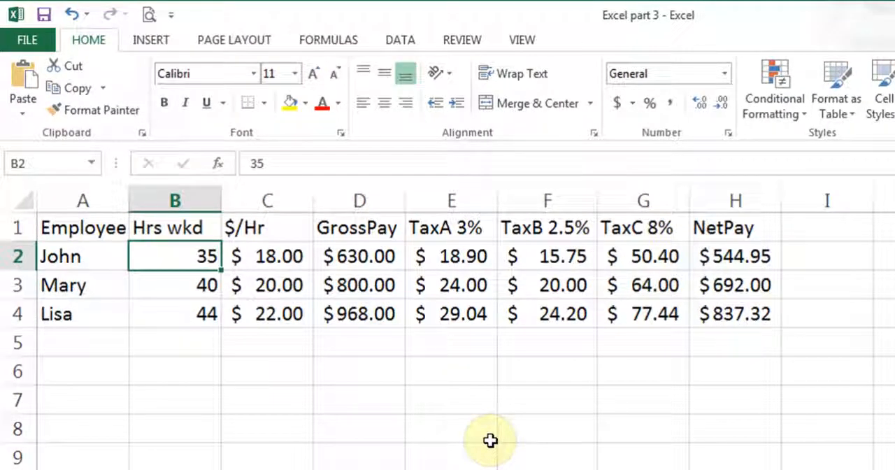
pyautogui.write('38')
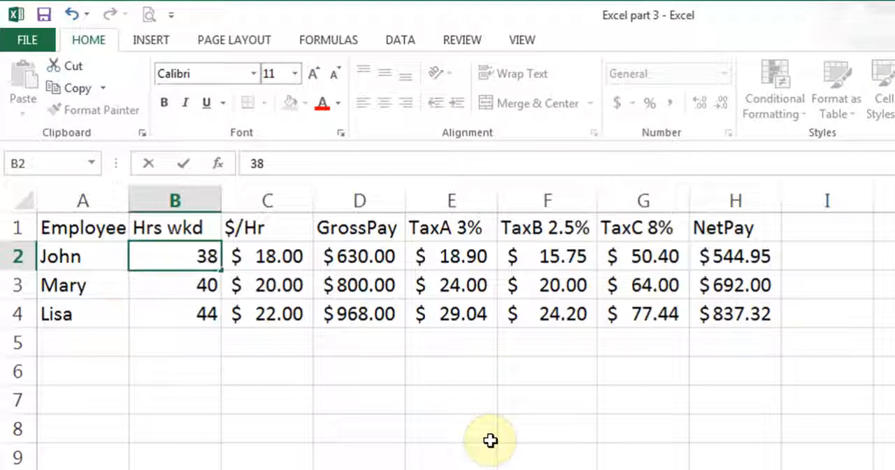
pyautogui.click(184, 165)
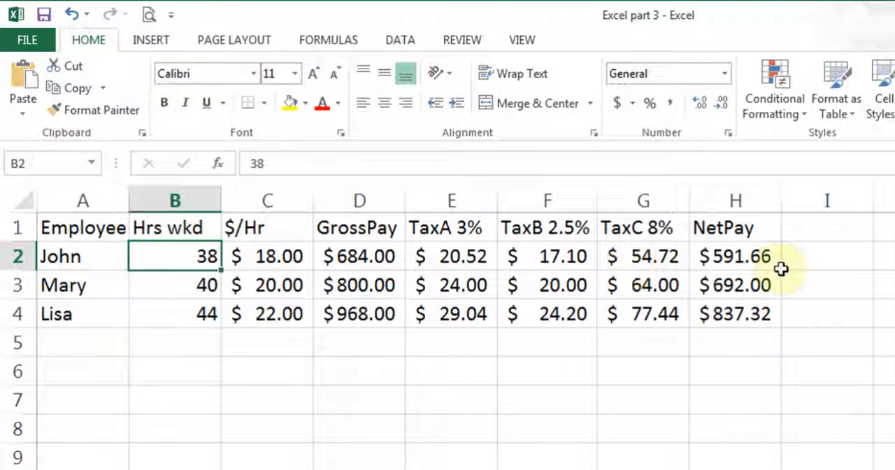
pyautogui.click(370, 258)
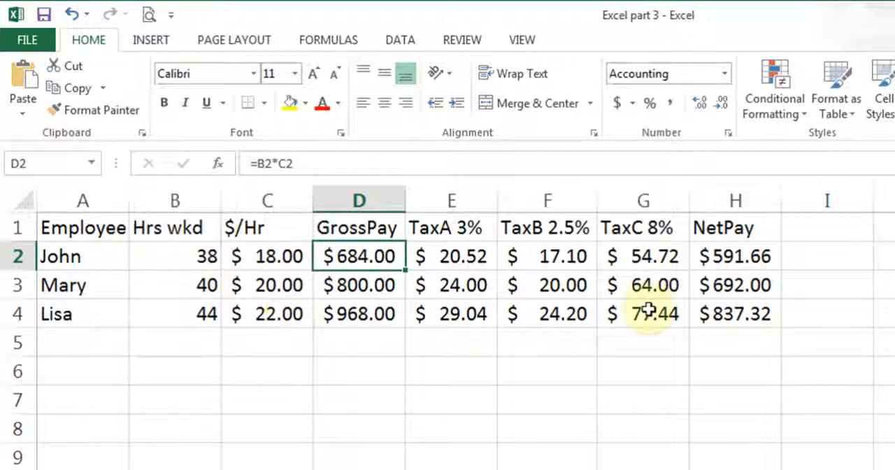
# Set the second employee's hourly rate in C3 to 21
pyautogui.click(275, 286)
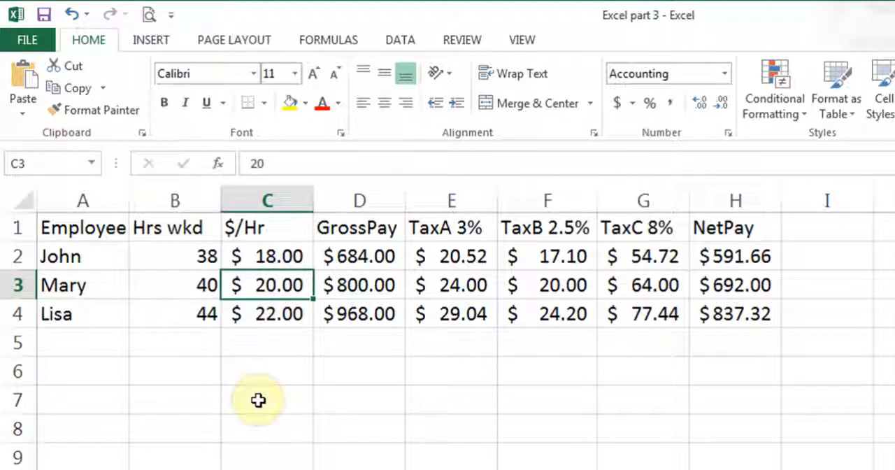
pyautogui.write('21')
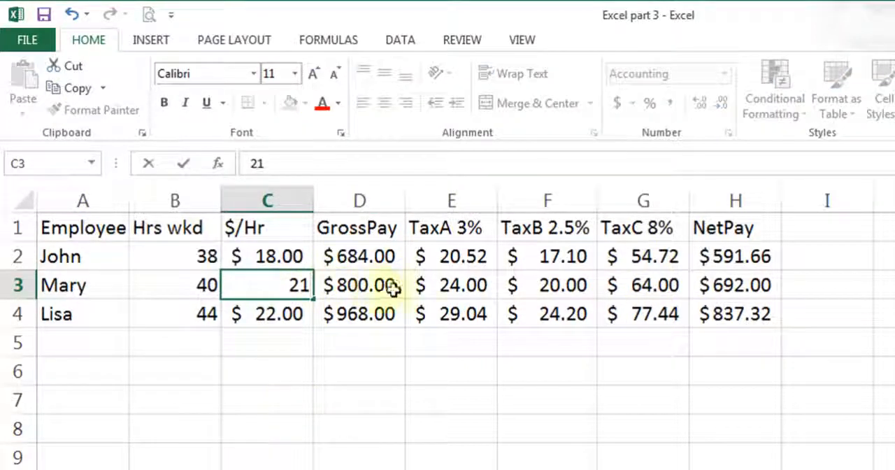
pyautogui.press('Return')
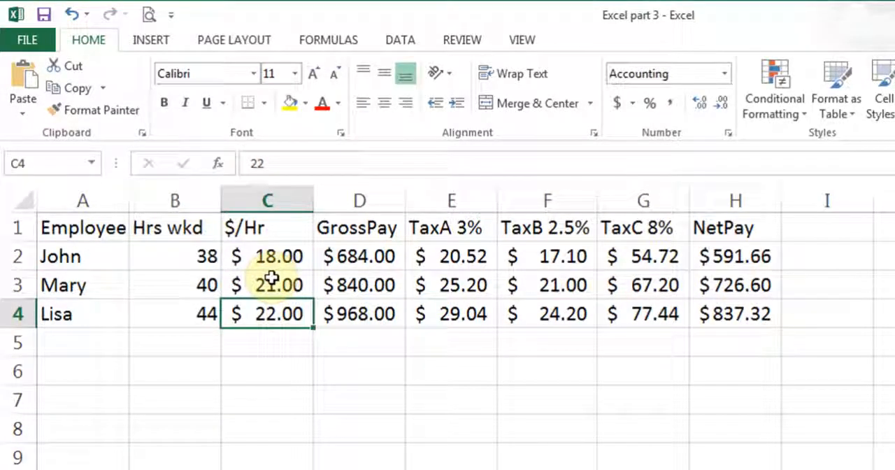
pyautogui.press('Right')
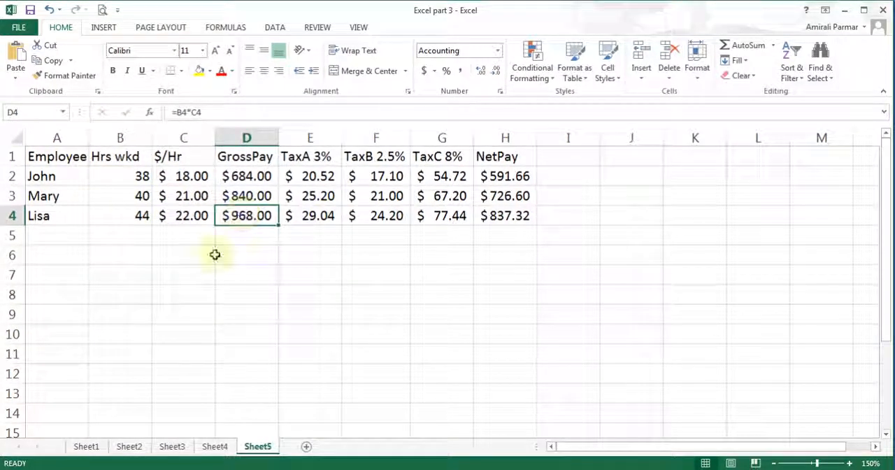
# Examine the payroll sheet's print preview and the choices for what to print, and return to the worksheet
pyautogui.click(21, 28)
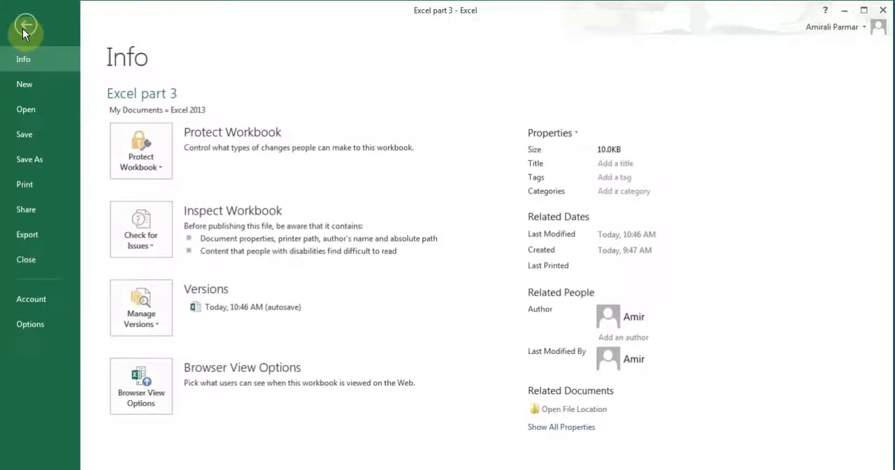
pyautogui.click(42, 188)
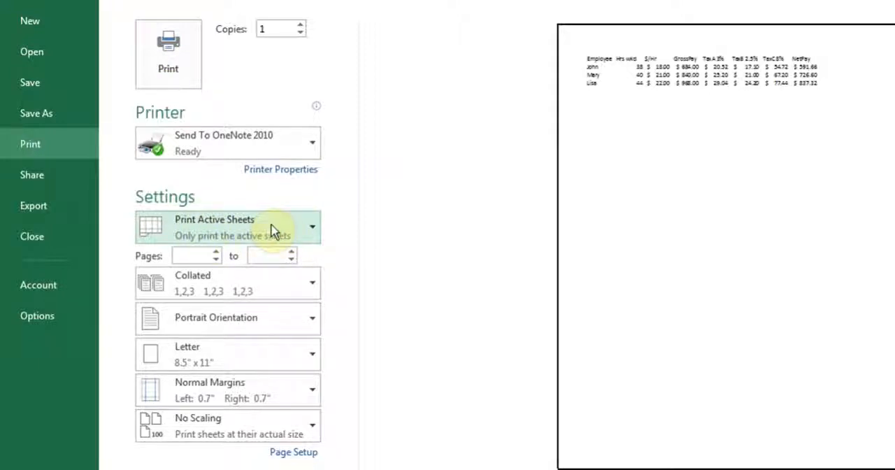
pyautogui.click(309, 238)
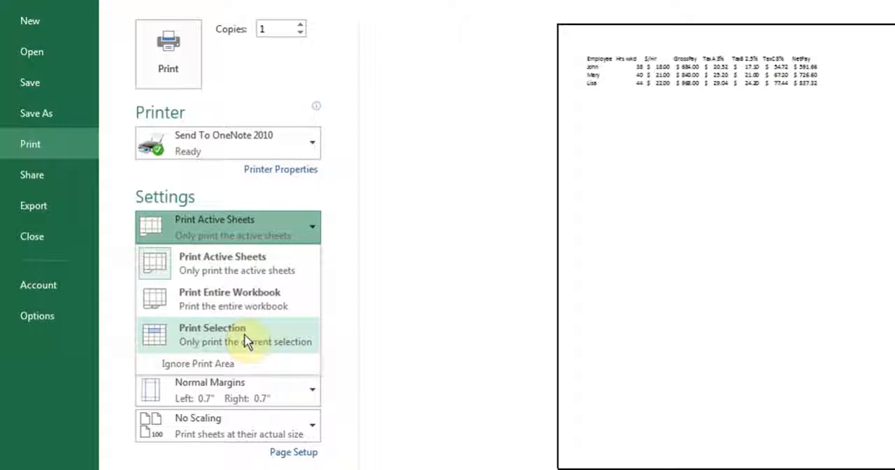
pyautogui.click(397, 326)
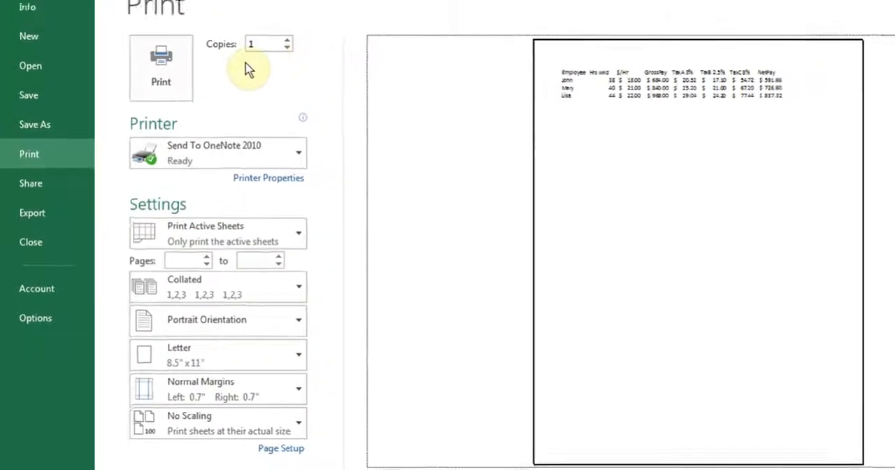
pyautogui.click(28, 27)
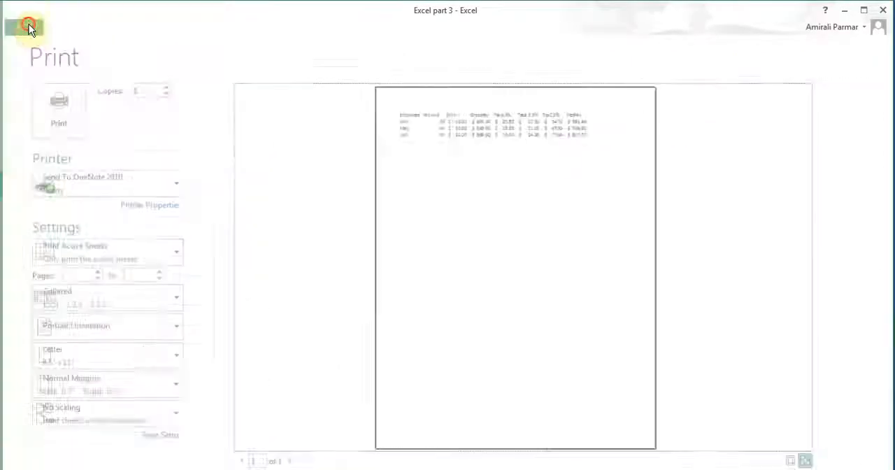
# Preview only the range A1:H2 for printing with the Print Selection option, and return to the worksheet
pyautogui.moveTo(70, 159); pyautogui.dragTo(517, 176)
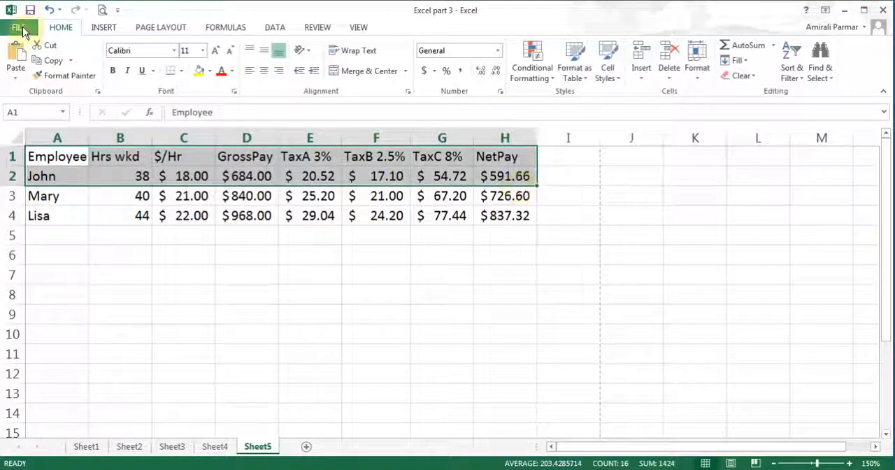
pyautogui.click(21, 28)
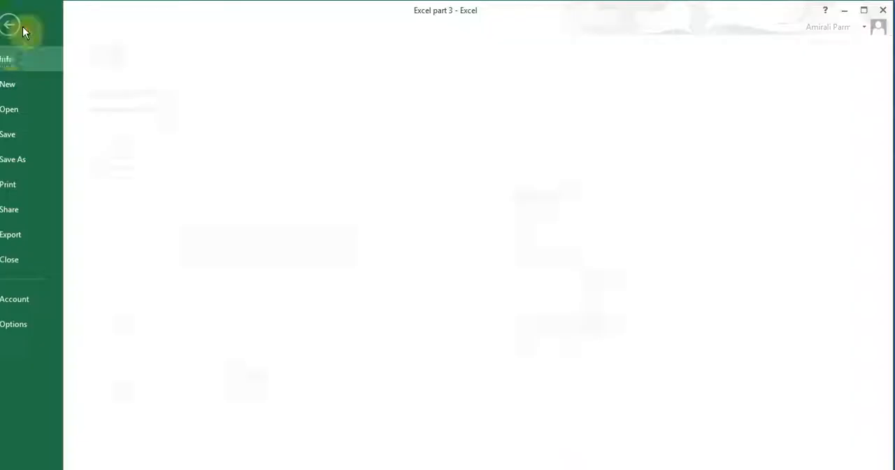
pyautogui.click(36, 187)
pyautogui.click(241, 258)
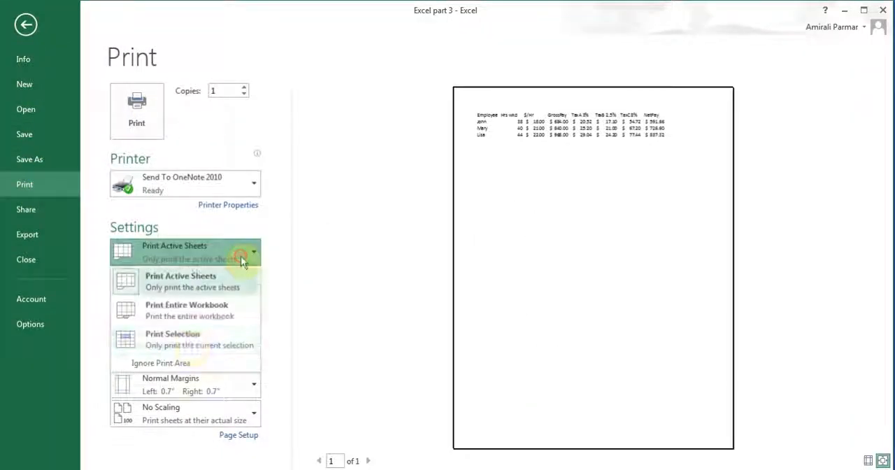
pyautogui.click(190, 341)
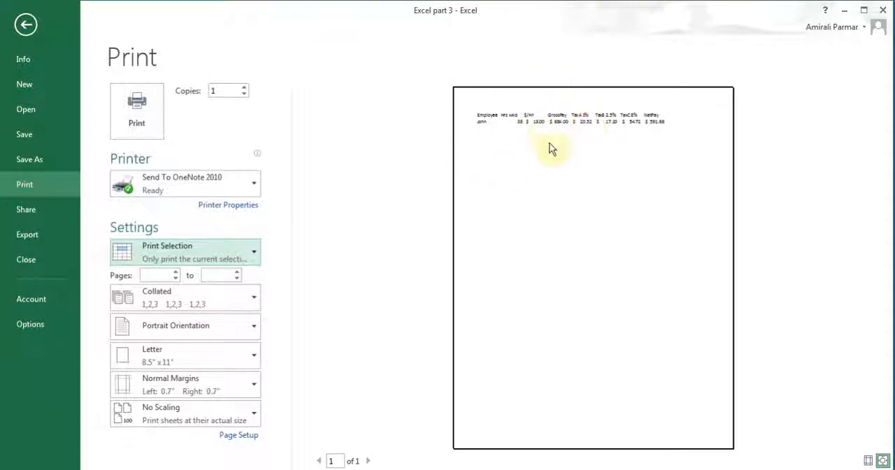
pyautogui.click(26, 26)
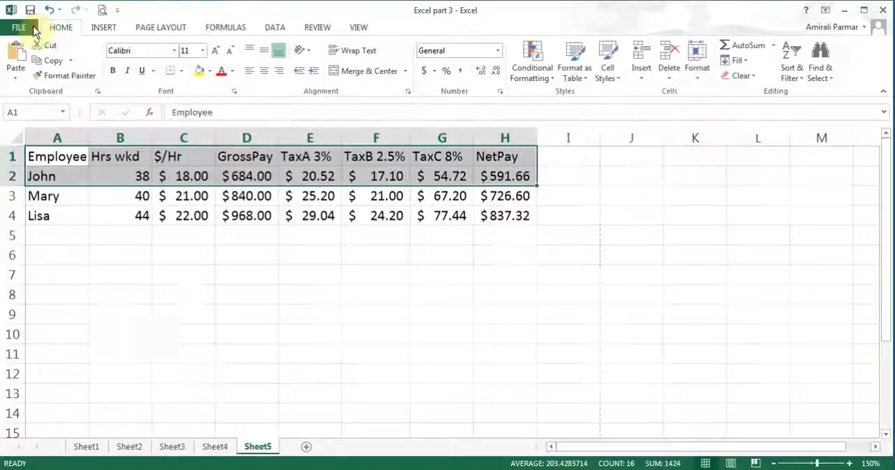
pyautogui.click(233, 241)
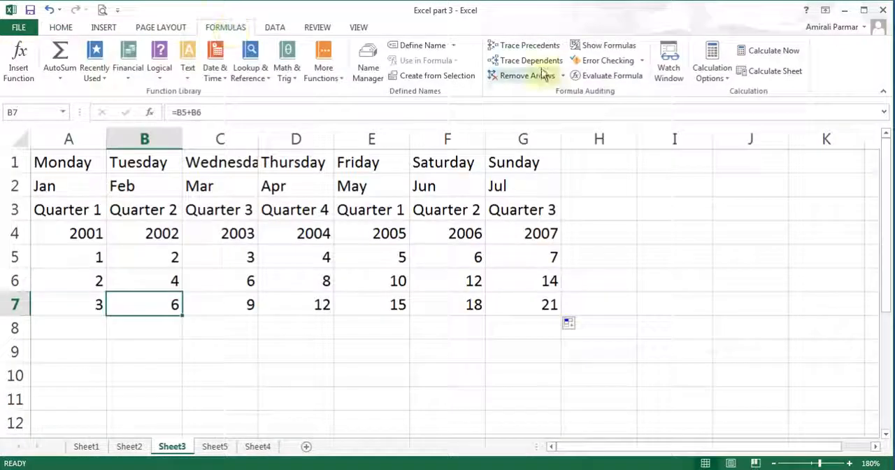
# Show the formulas in the cells of Sheet3 and examine the one in A7
pyautogui.click(607, 46)
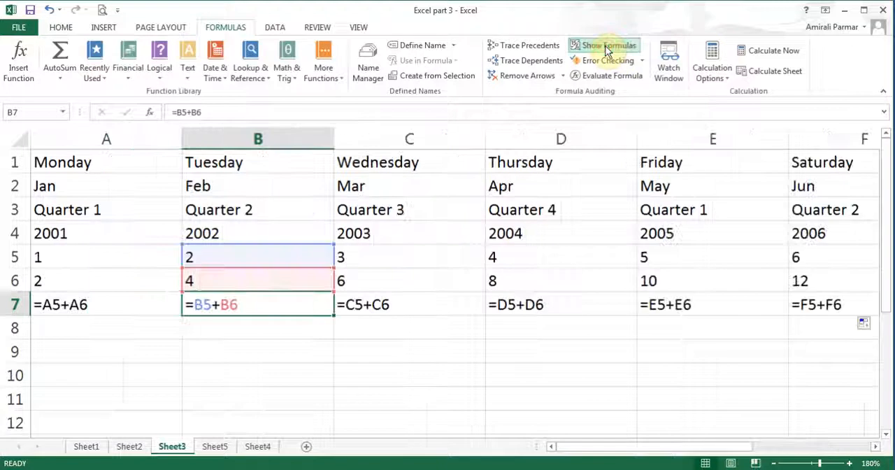
pyautogui.click(53, 305)
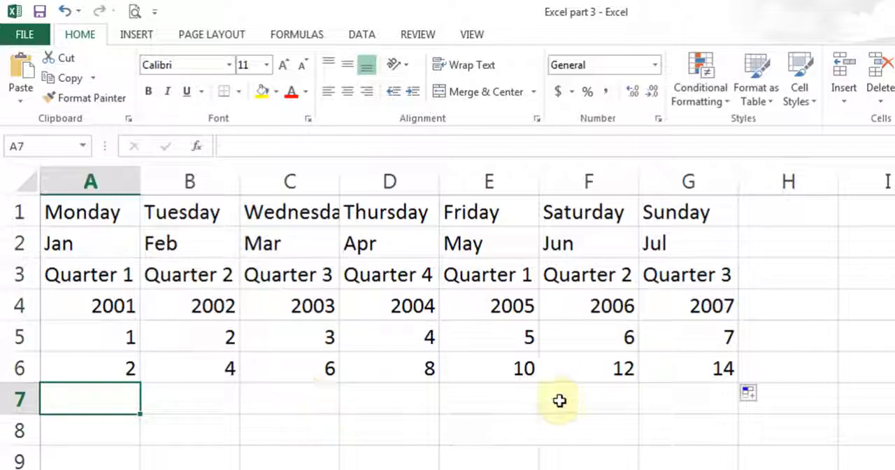
# Build the formula =A5+A6 in A7 by referencing the two cells above it
pyautogui.write('=')
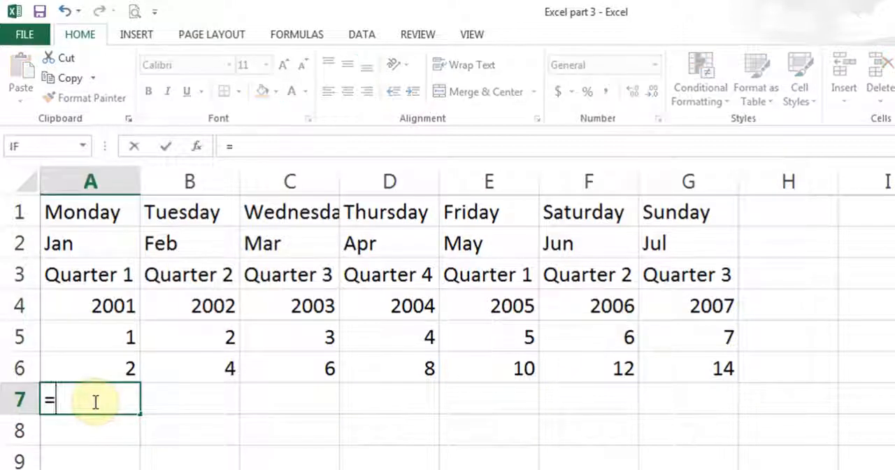
pyautogui.click(105, 336)
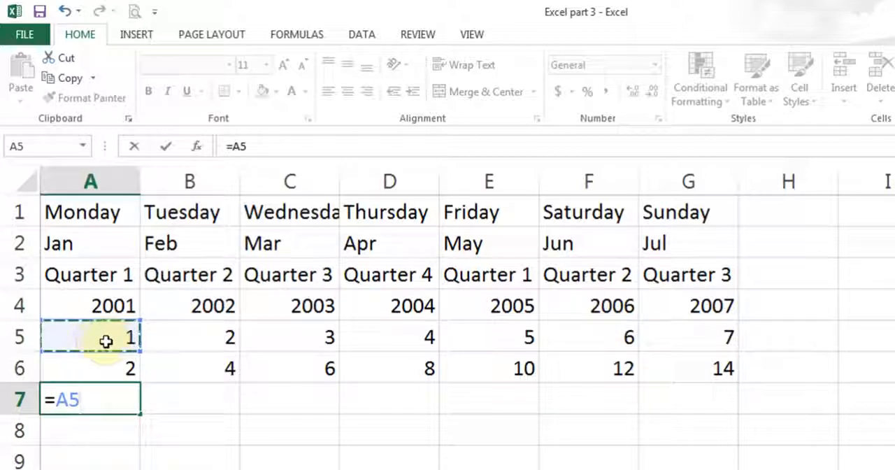
pyautogui.write('+')
pyautogui.click(103, 370)
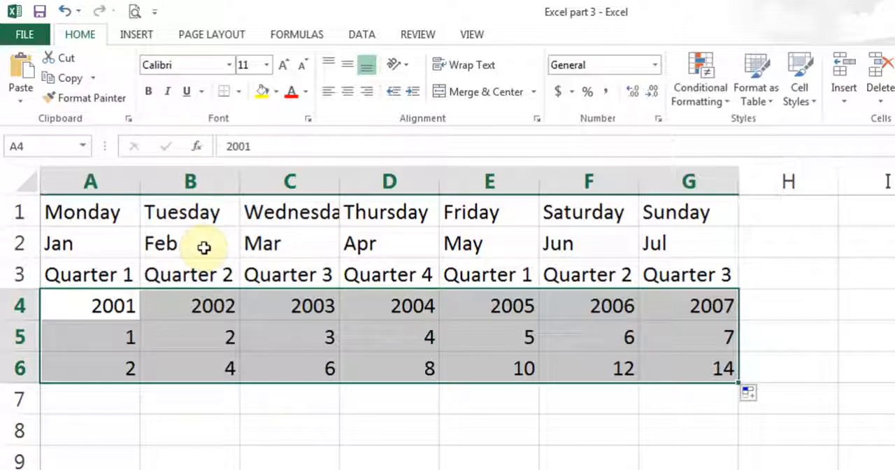
# Clear C4:G6 and refill the number series from A4:B6 across to column G
pyautogui.click(97, 402)
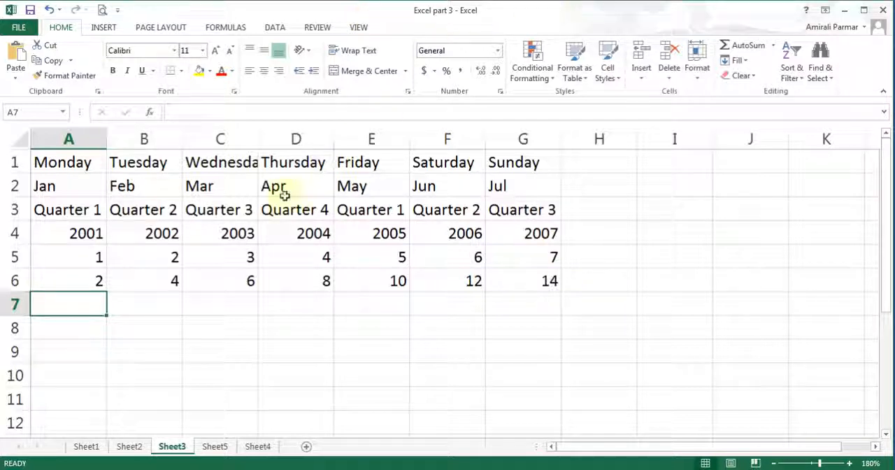
pyautogui.moveTo(232, 226); pyautogui.dragTo(499, 284)
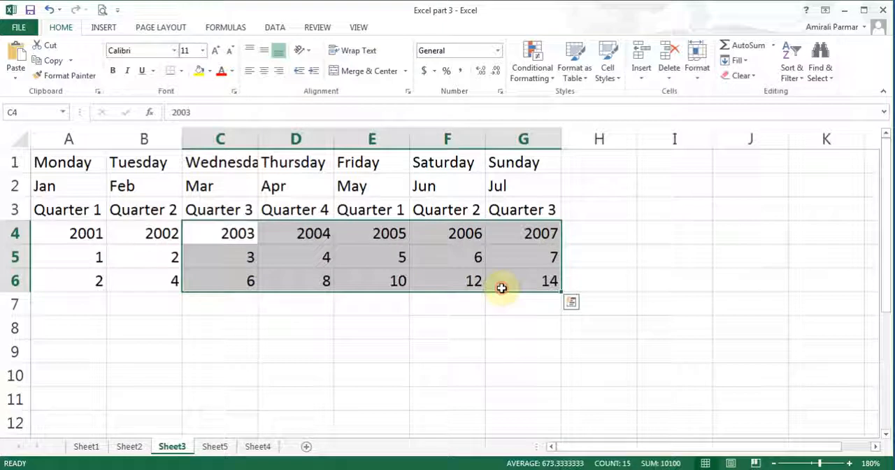
pyautogui.press('Delete')
pyautogui.moveTo(81, 231); pyautogui.dragTo(156, 275)
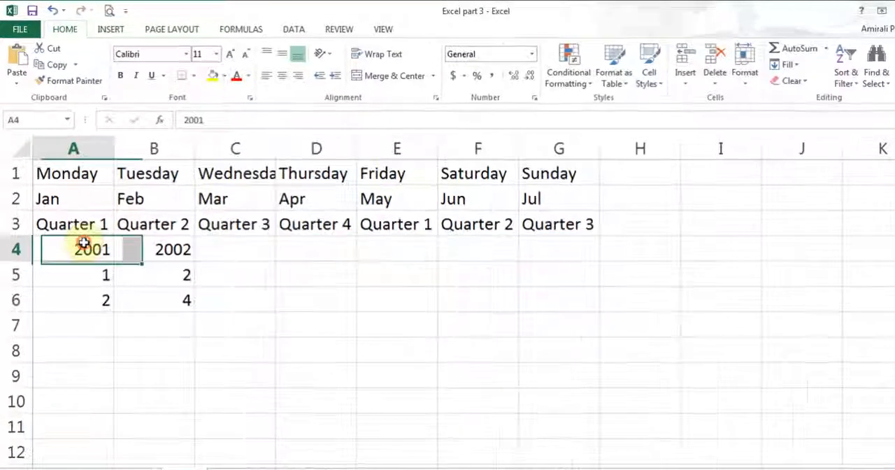
pyautogui.moveTo(205, 361); pyautogui.dragTo(206, 360)
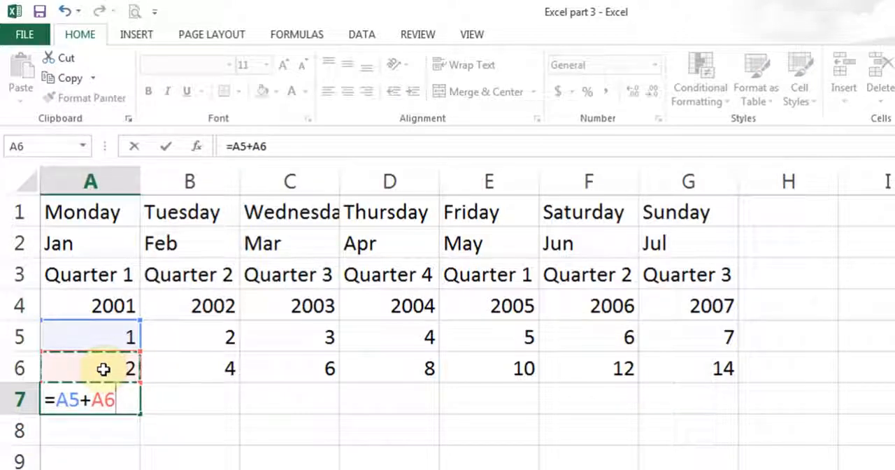
# Confirm the formula =A5+A6 in A7 and copy it across row 7 through G7
pyautogui.click(165, 146)
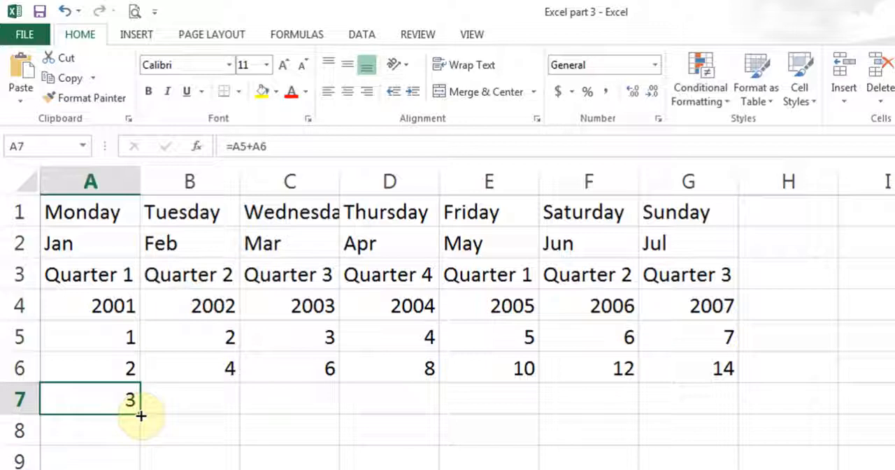
pyautogui.moveTo(141, 415); pyautogui.dragTo(728, 400)
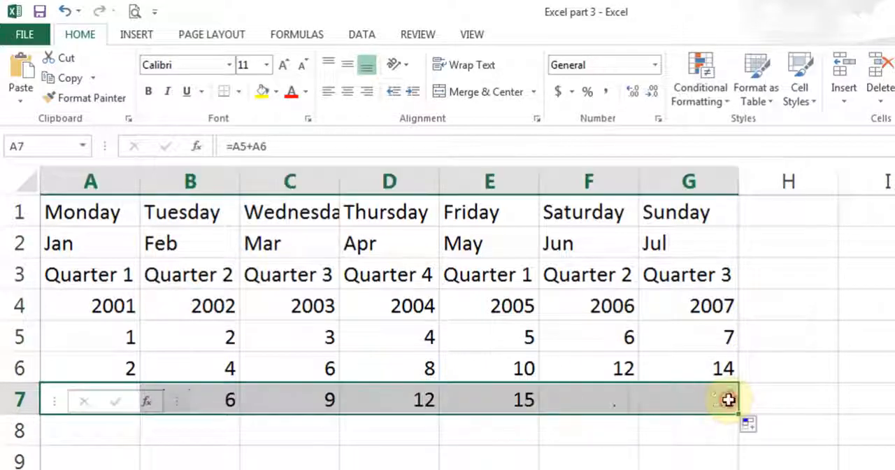